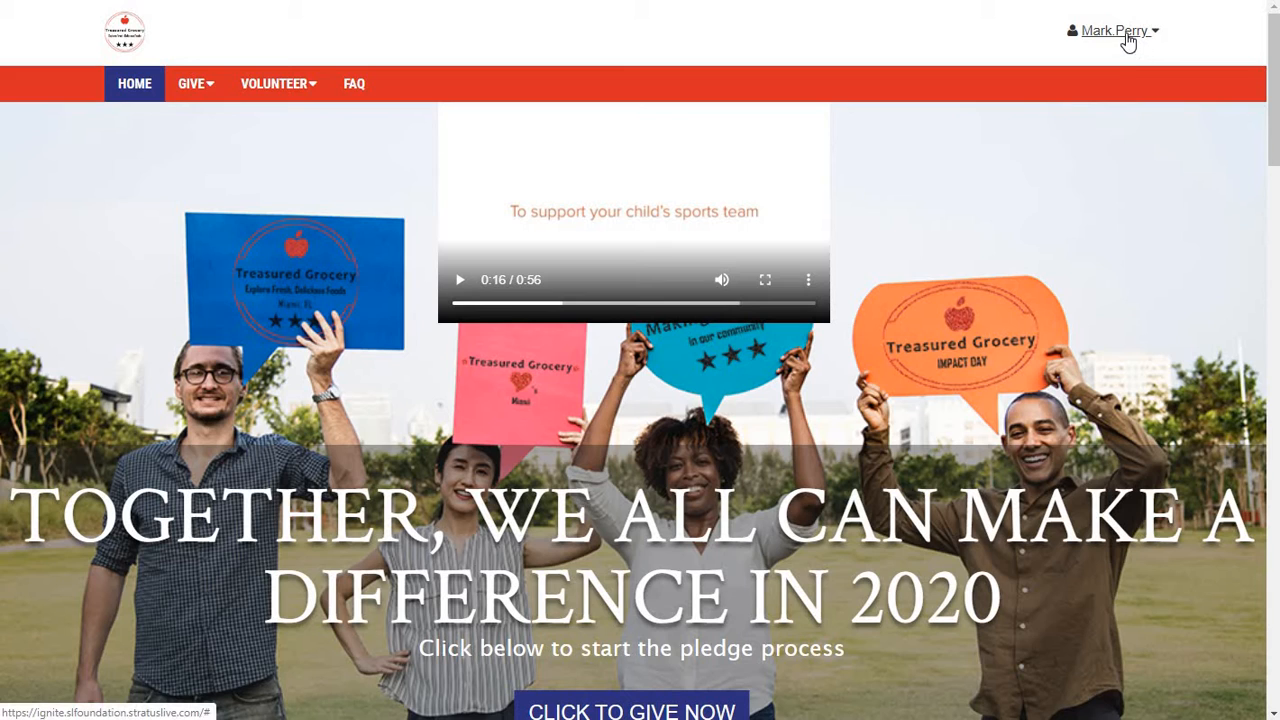
Step: Open the site's admin dashboard and bring up the list of company volunteer events
click(1126, 34)
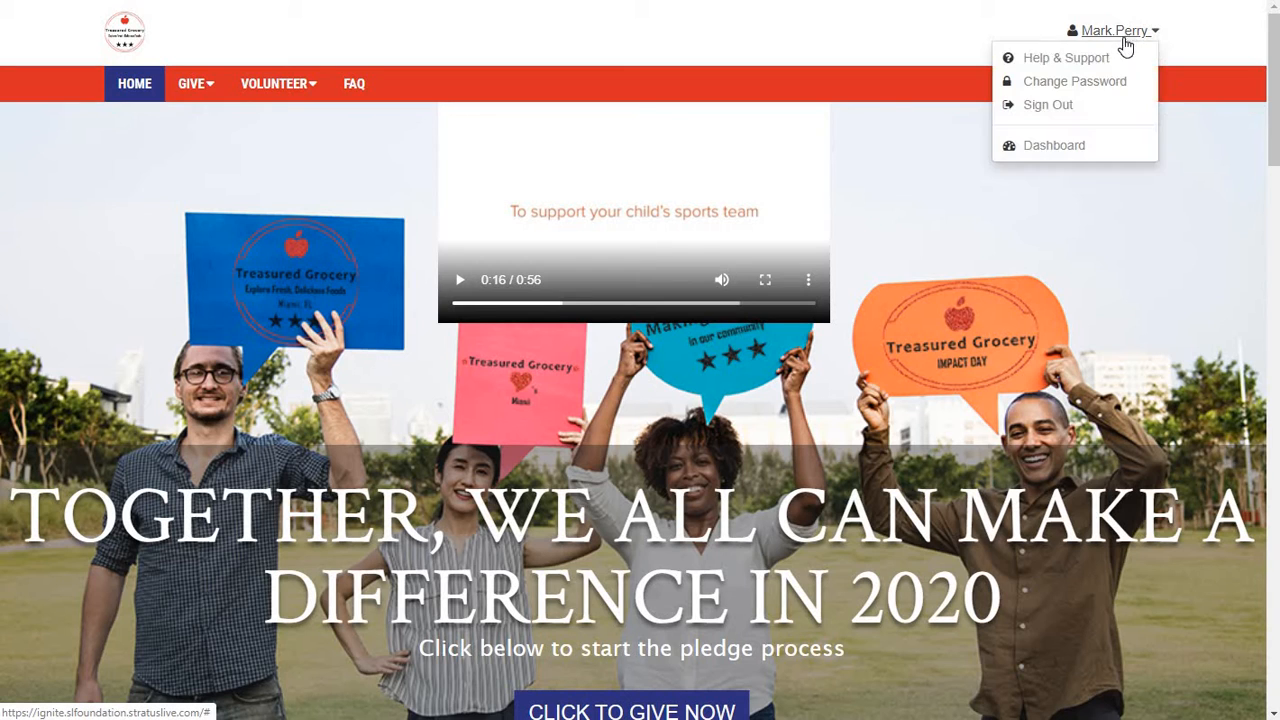
click(1058, 147)
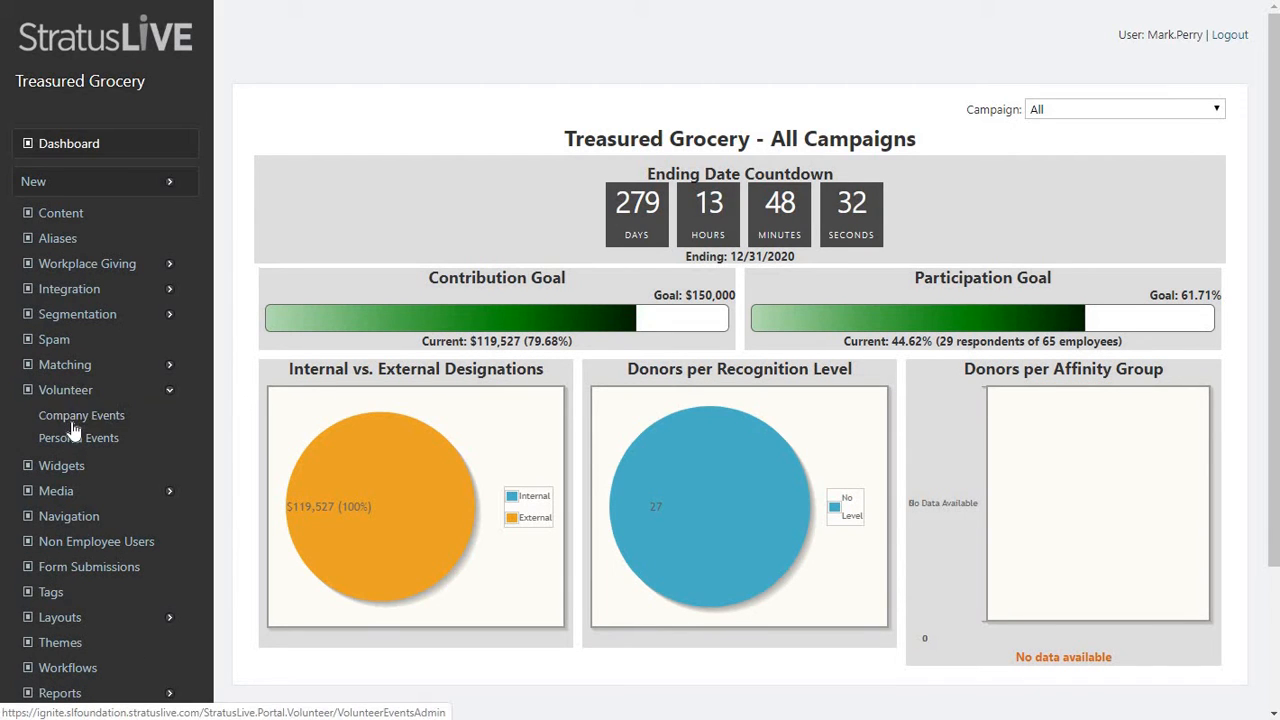
click(75, 425)
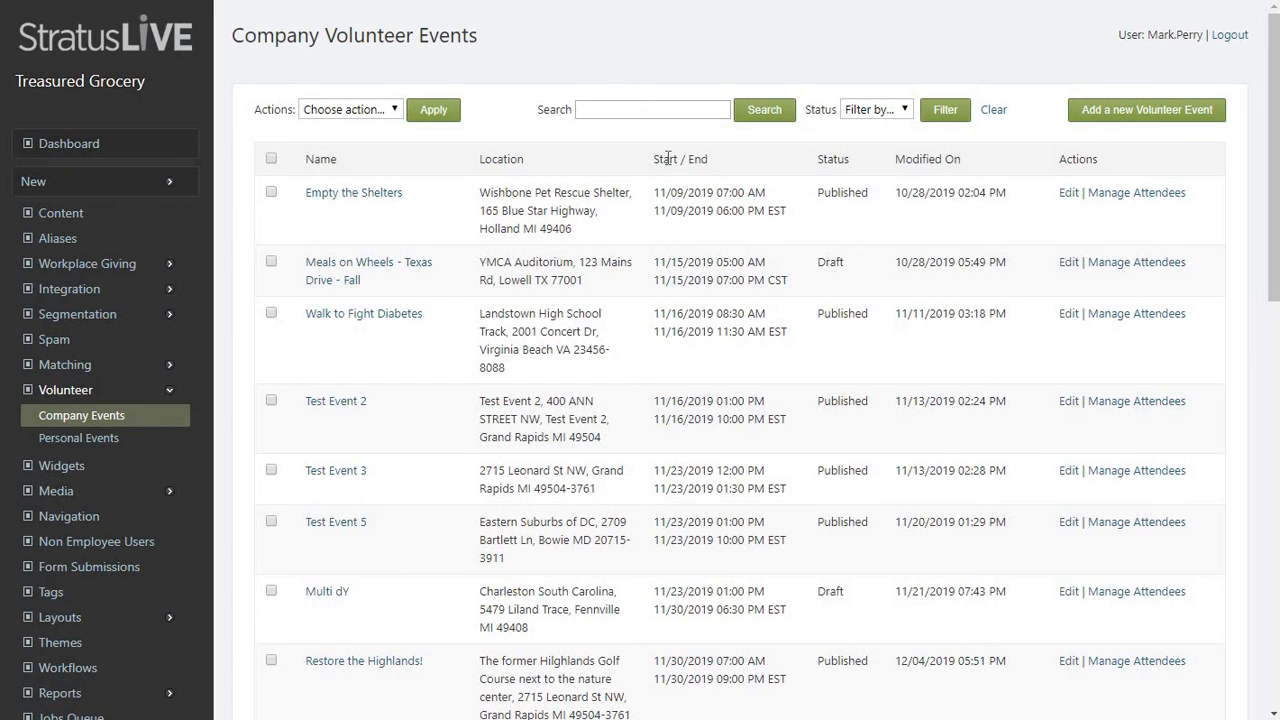
Step: View the Food Drive - Virginia Beach event page and its management dashboard, and return to the company events list
scroll(675, 197, down, 9)
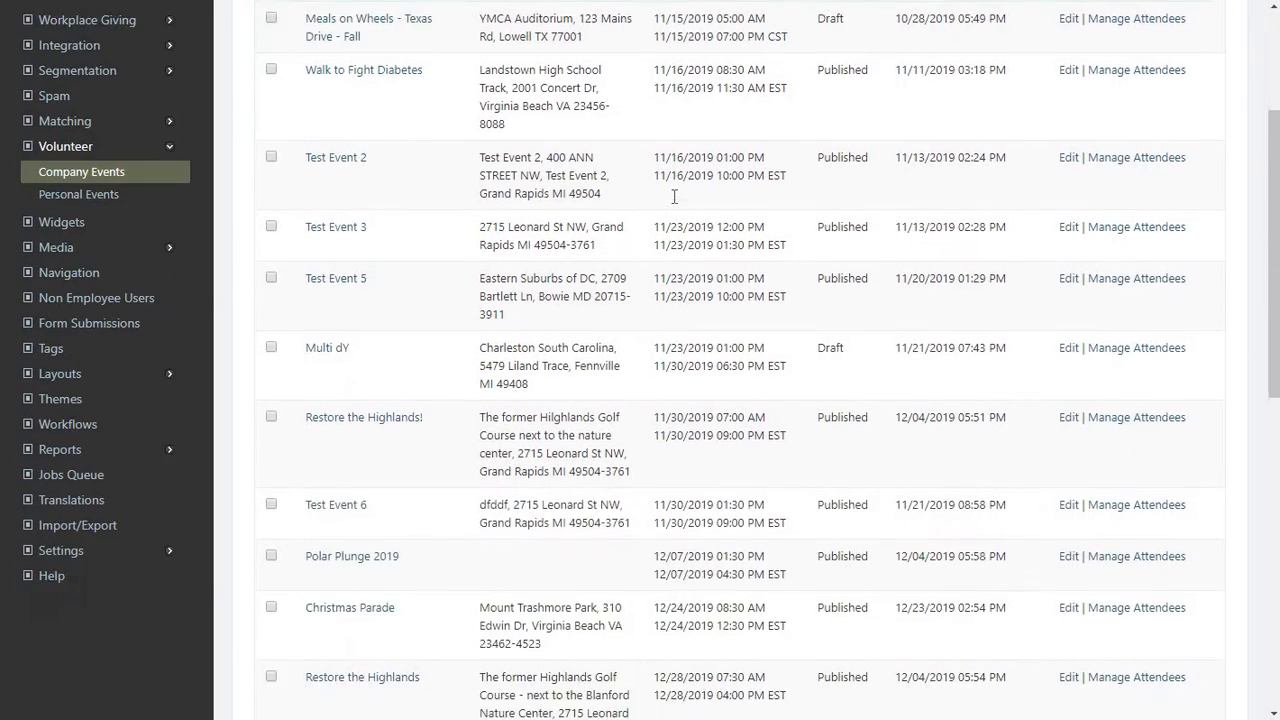
scroll(675, 197, down, 1)
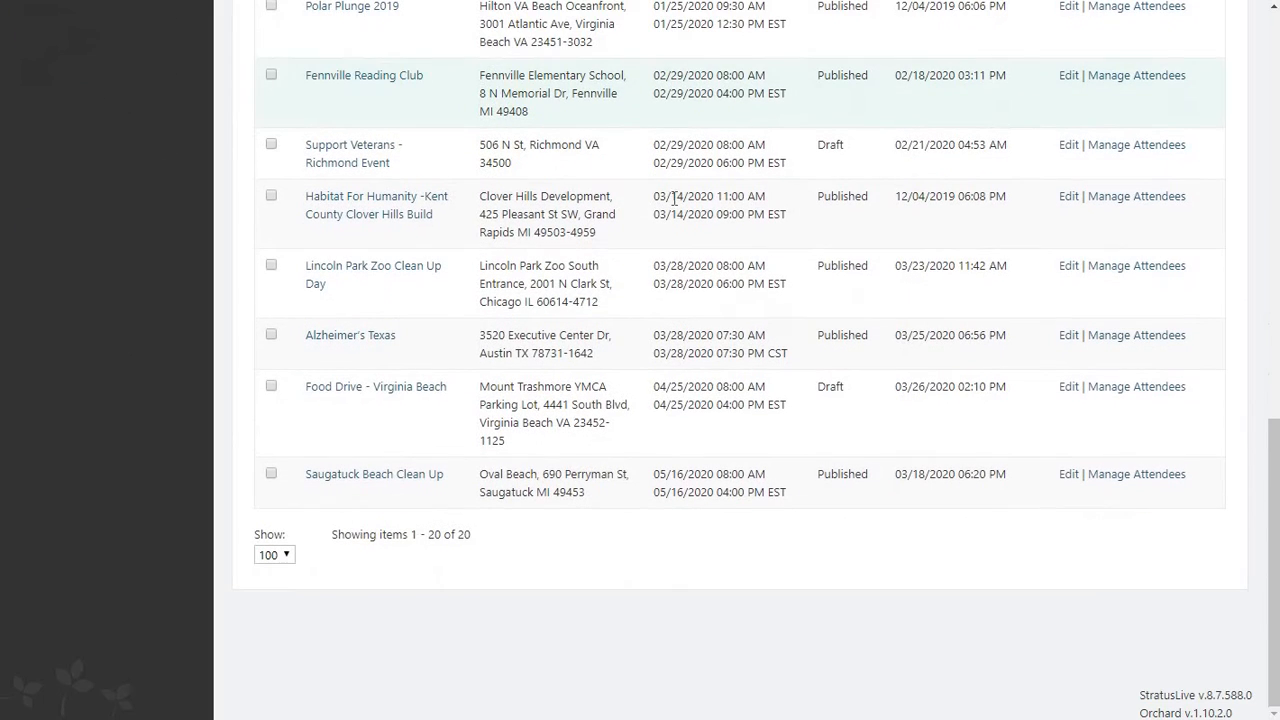
mouse_move(347, 396)
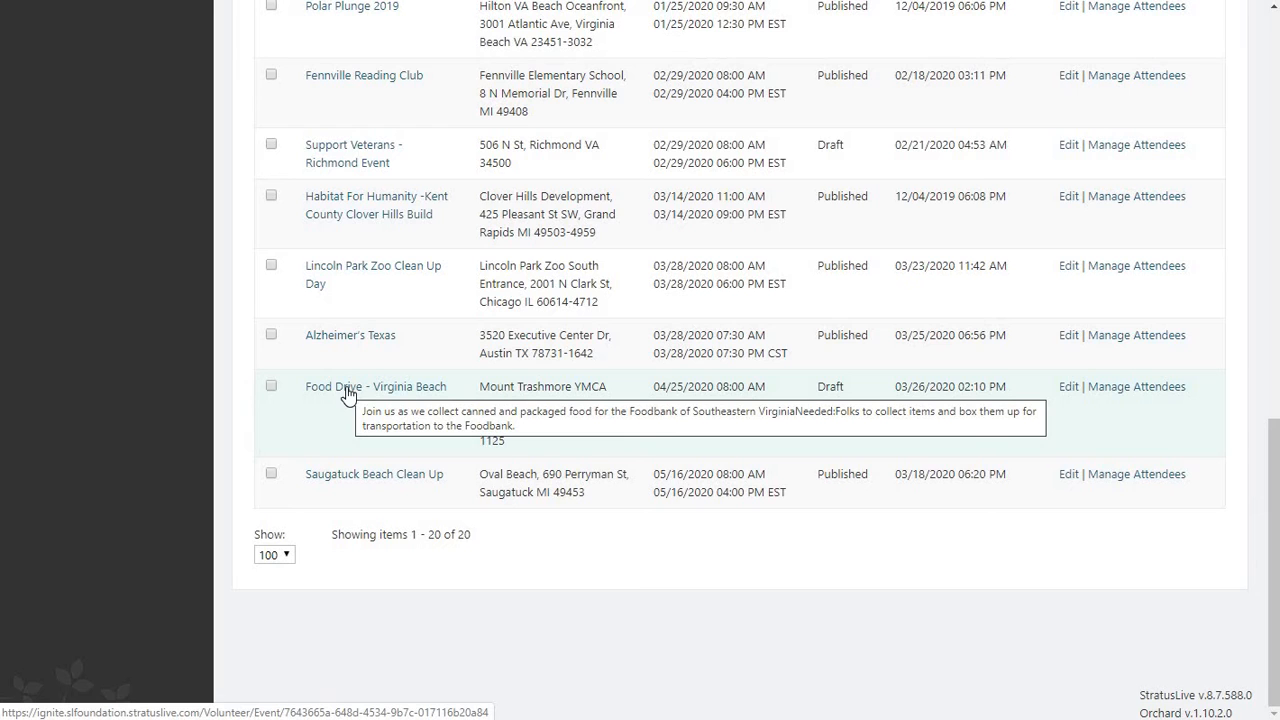
click(347, 394)
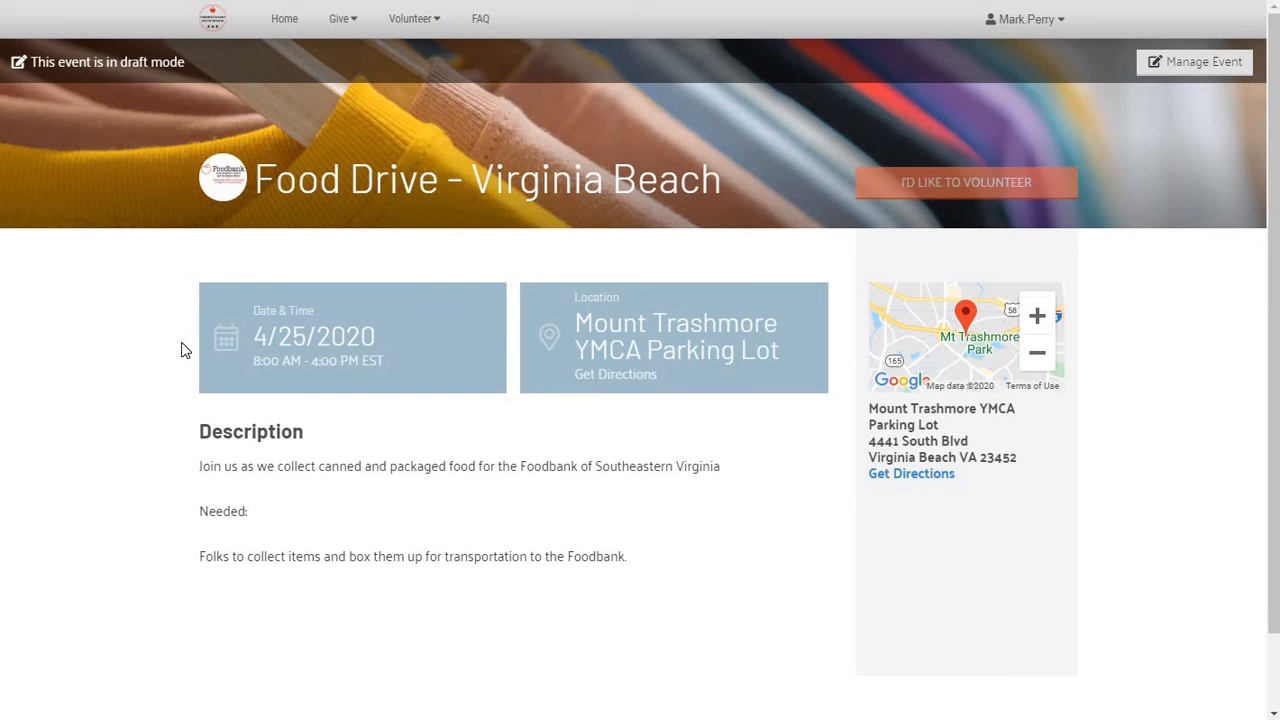
click(1200, 68)
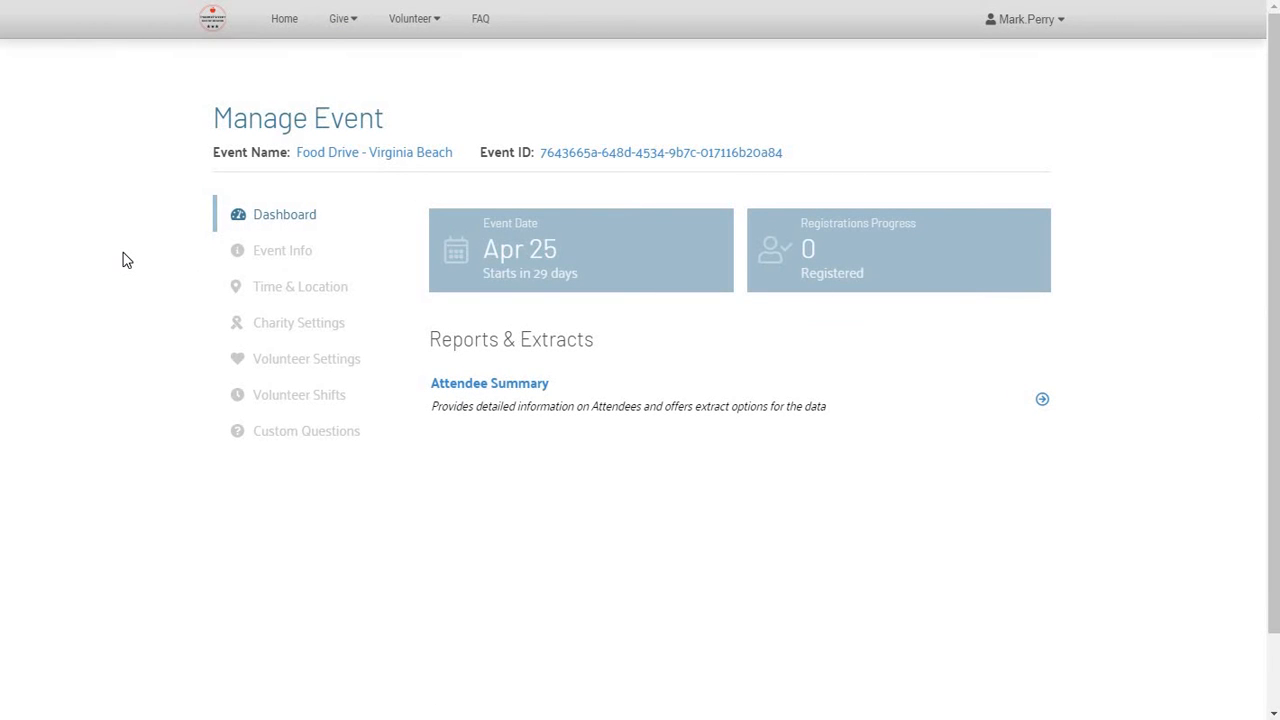
key(alt+Left)
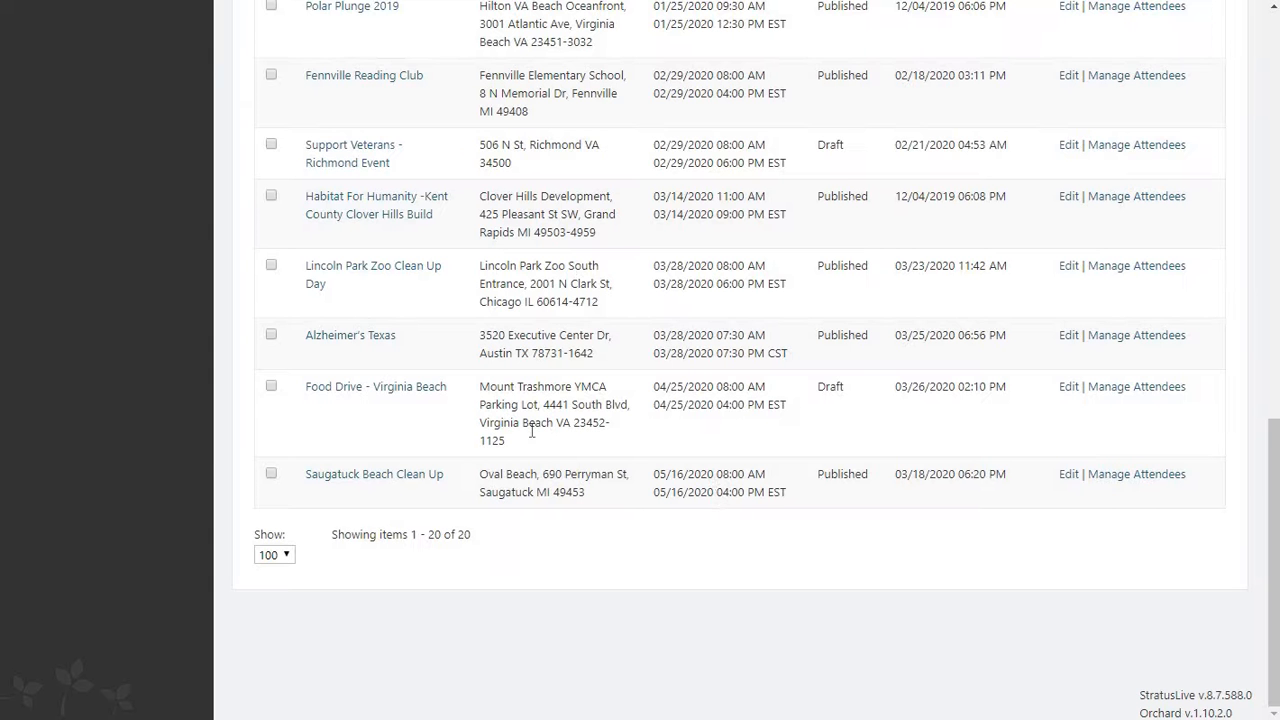
Step: Open the Food Drive - Virginia Beach event for editing and review its event info, time and location, and charity settings
click(1069, 387)
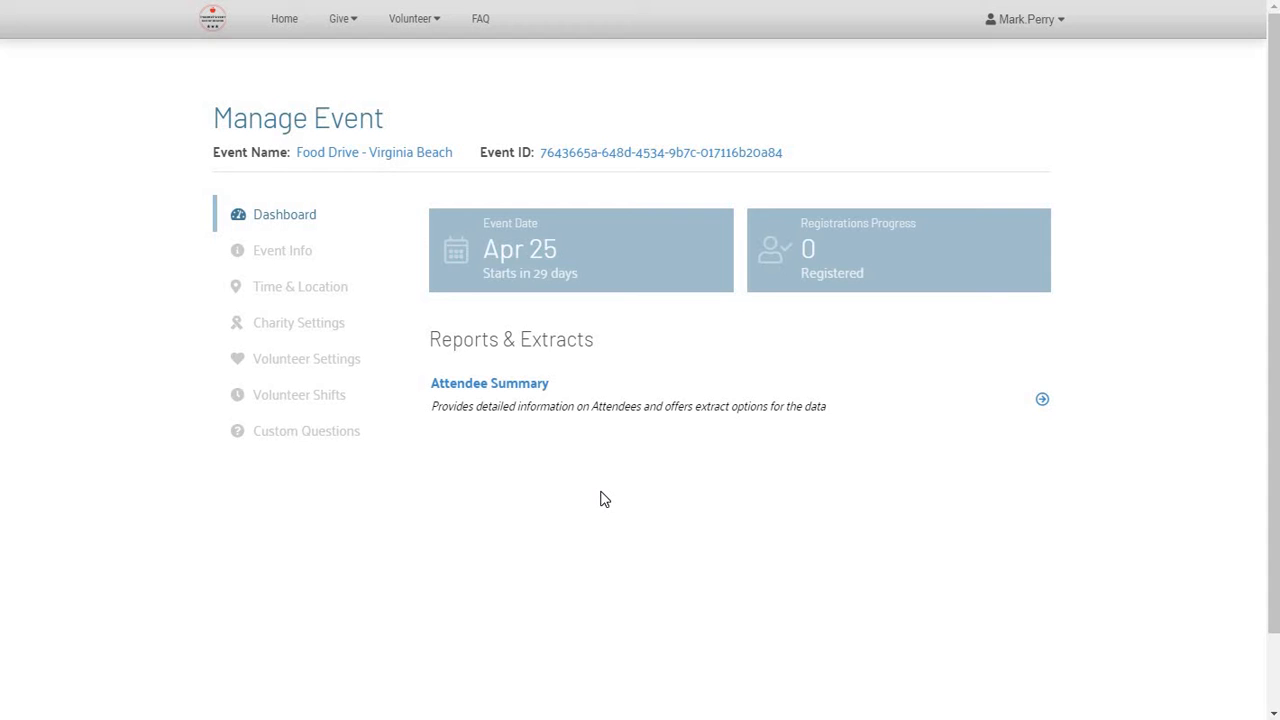
click(281, 262)
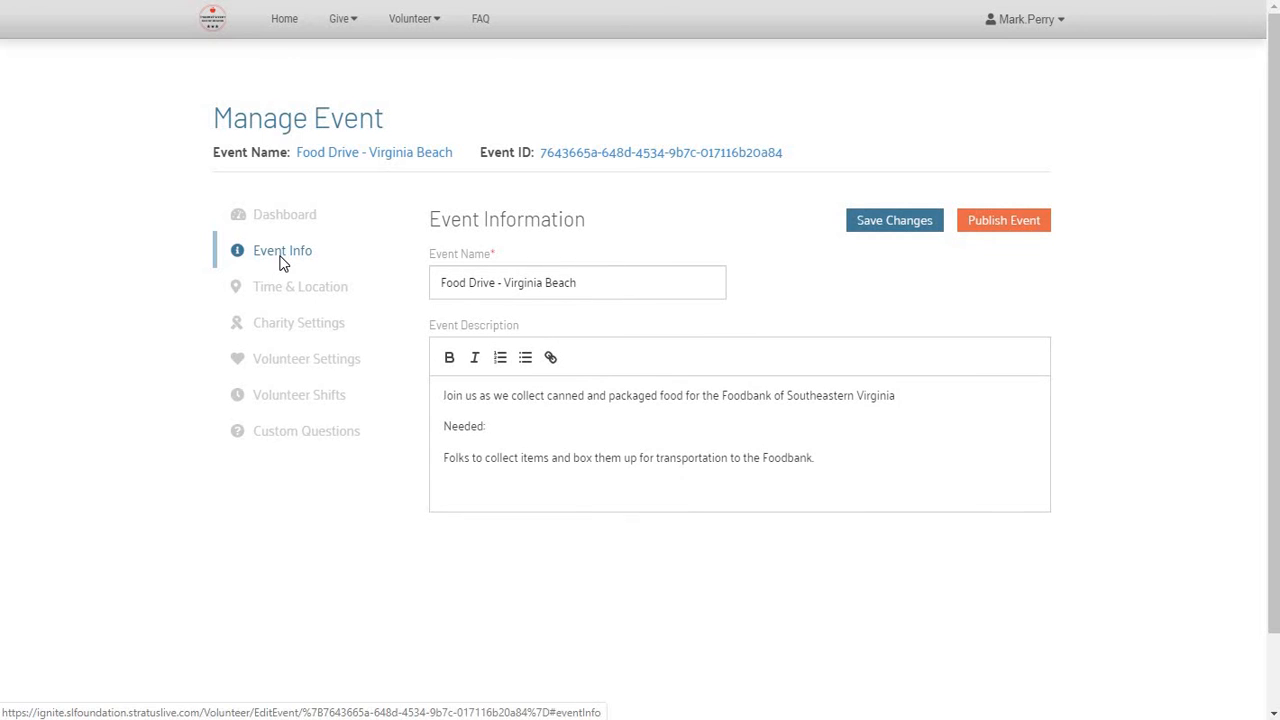
click(297, 294)
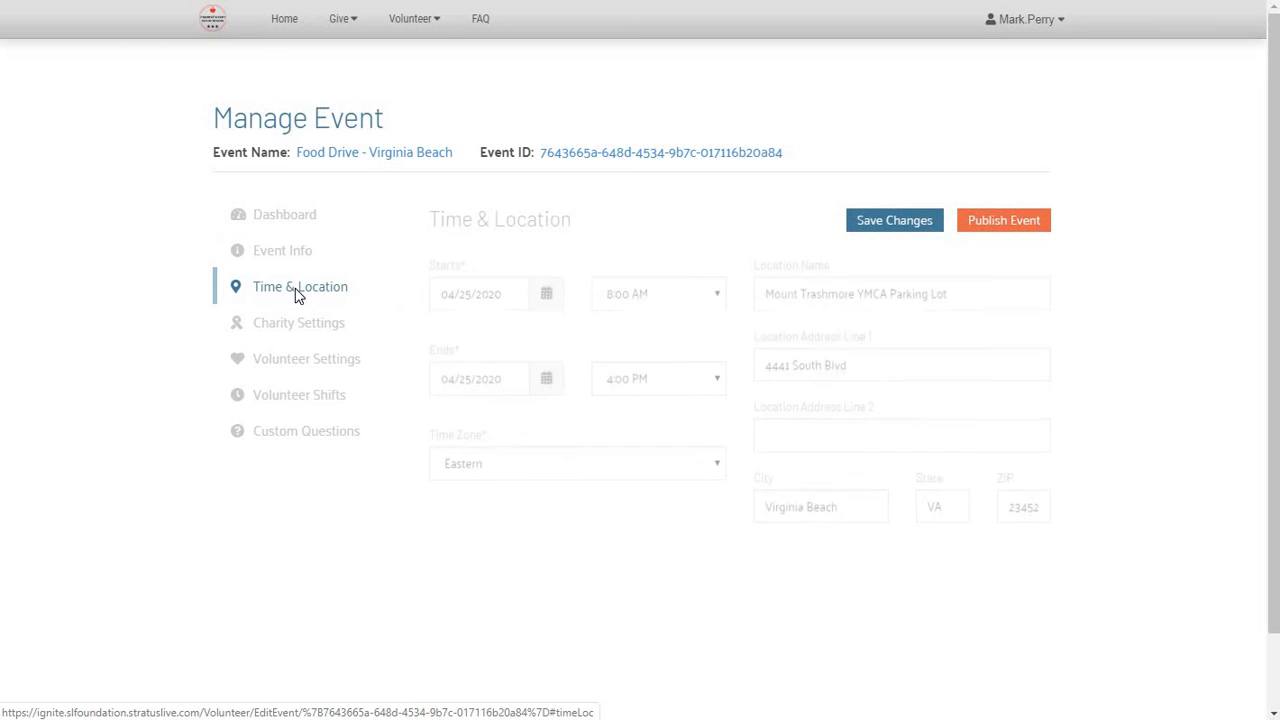
click(299, 320)
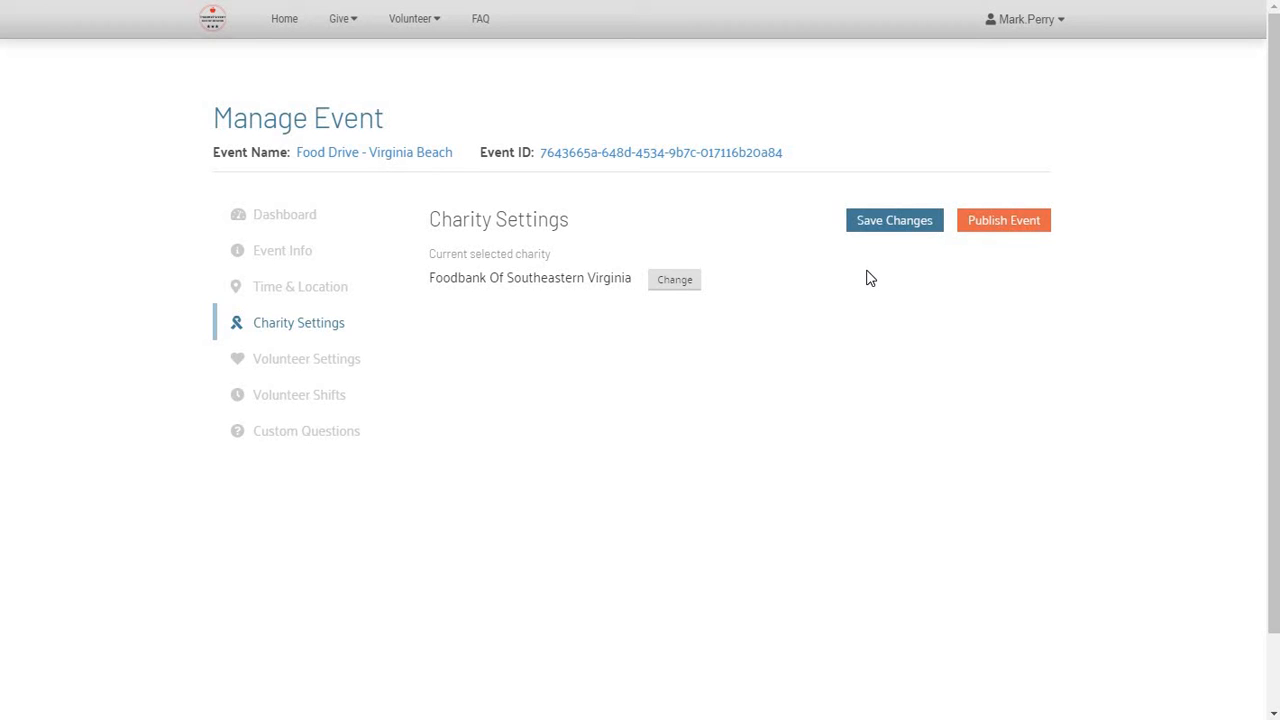
Step: Set the event's minimum capacity to 10 and maximum capacity to 20, and save the volunteer settings
click(330, 370)
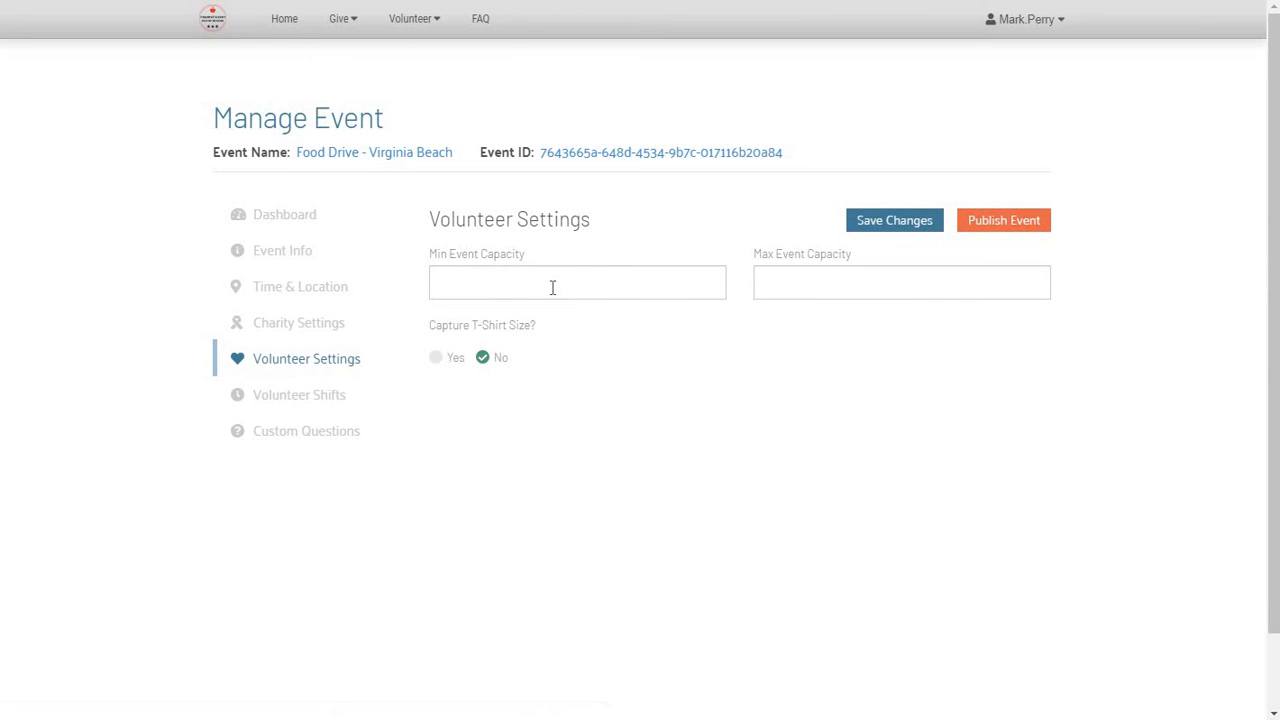
click(552, 287)
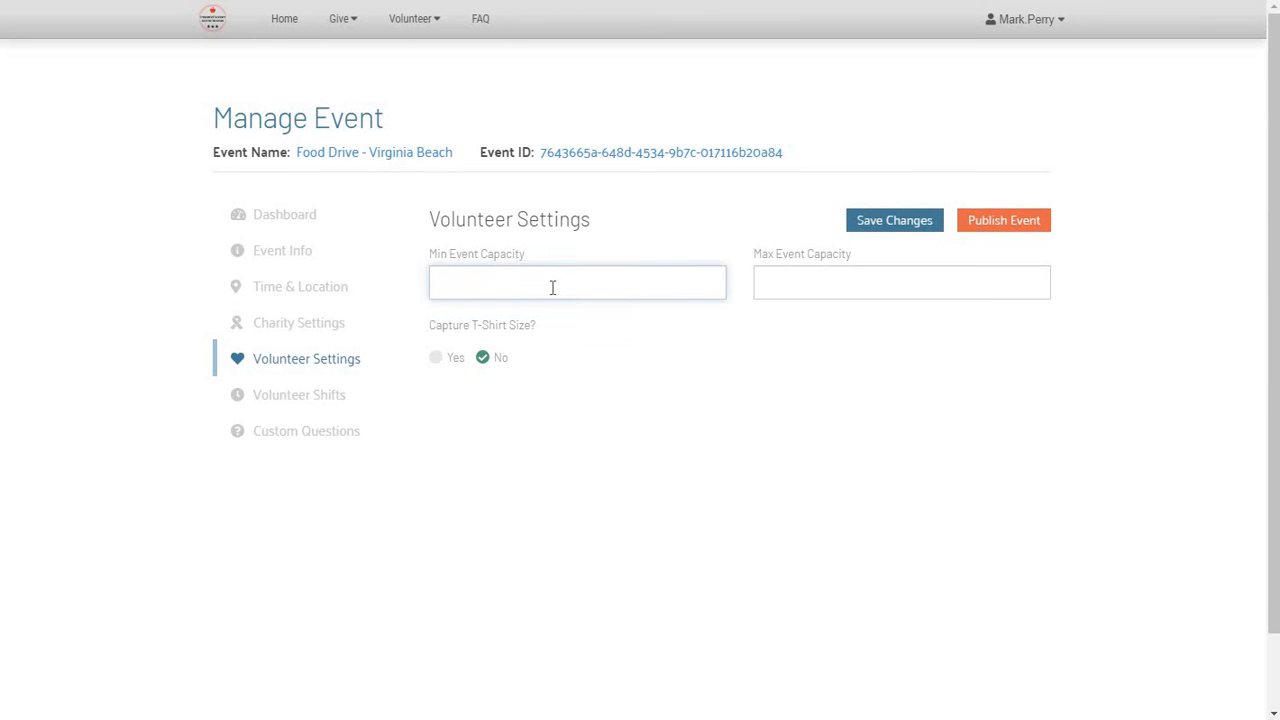
text(10)
key(Tab)
text(20)
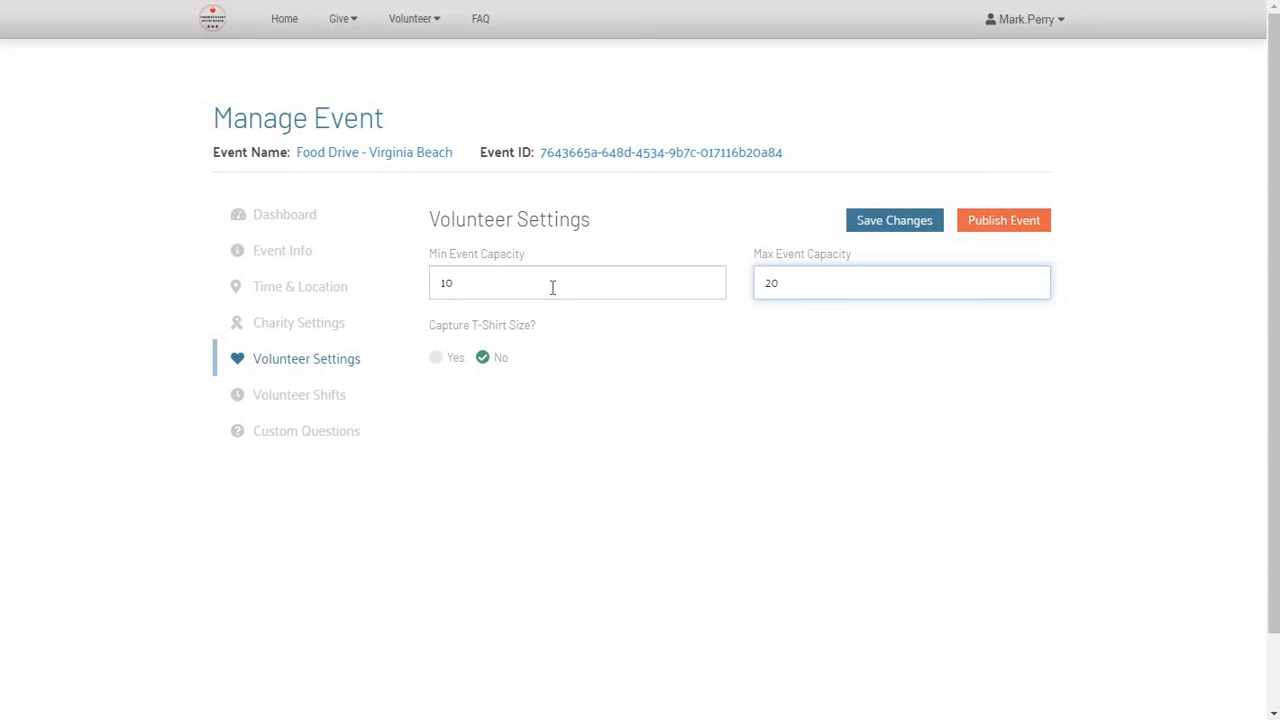
click(917, 223)
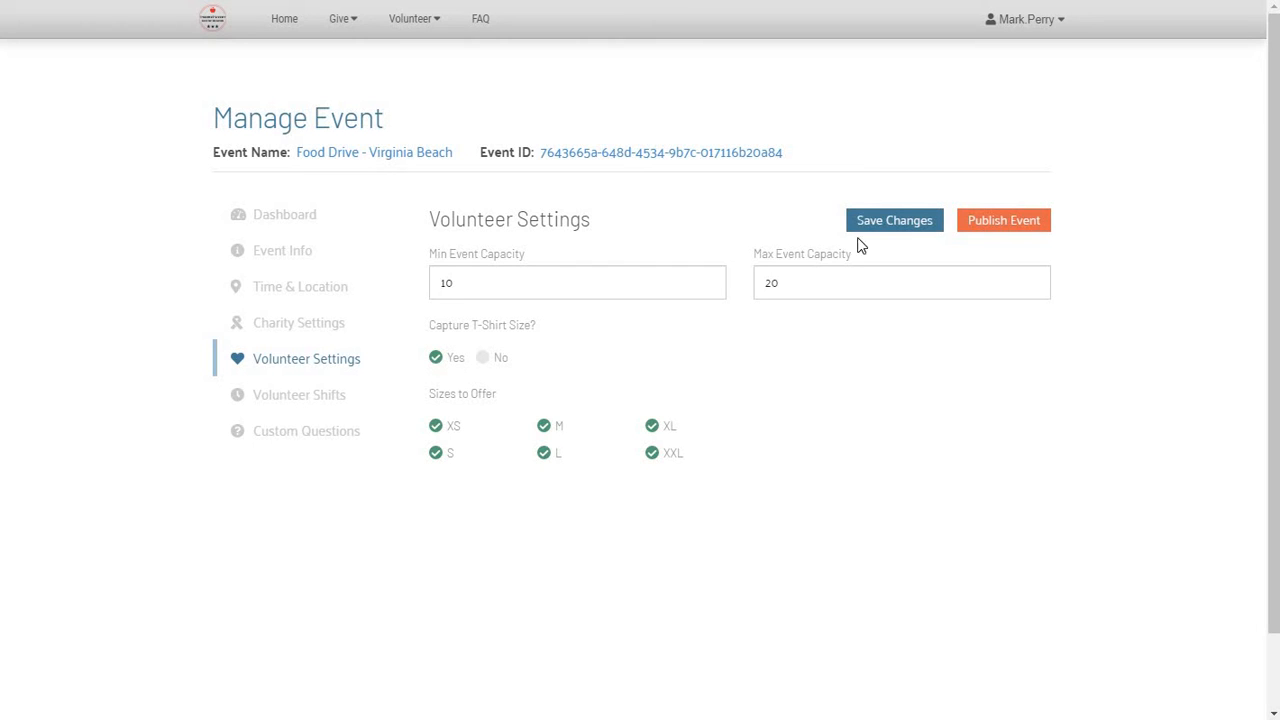
click(887, 226)
Step: Allow volunteers to choose a shift when registering and set the first shift's start to 04/25/2020 at 8:00 AM
click(334, 397)
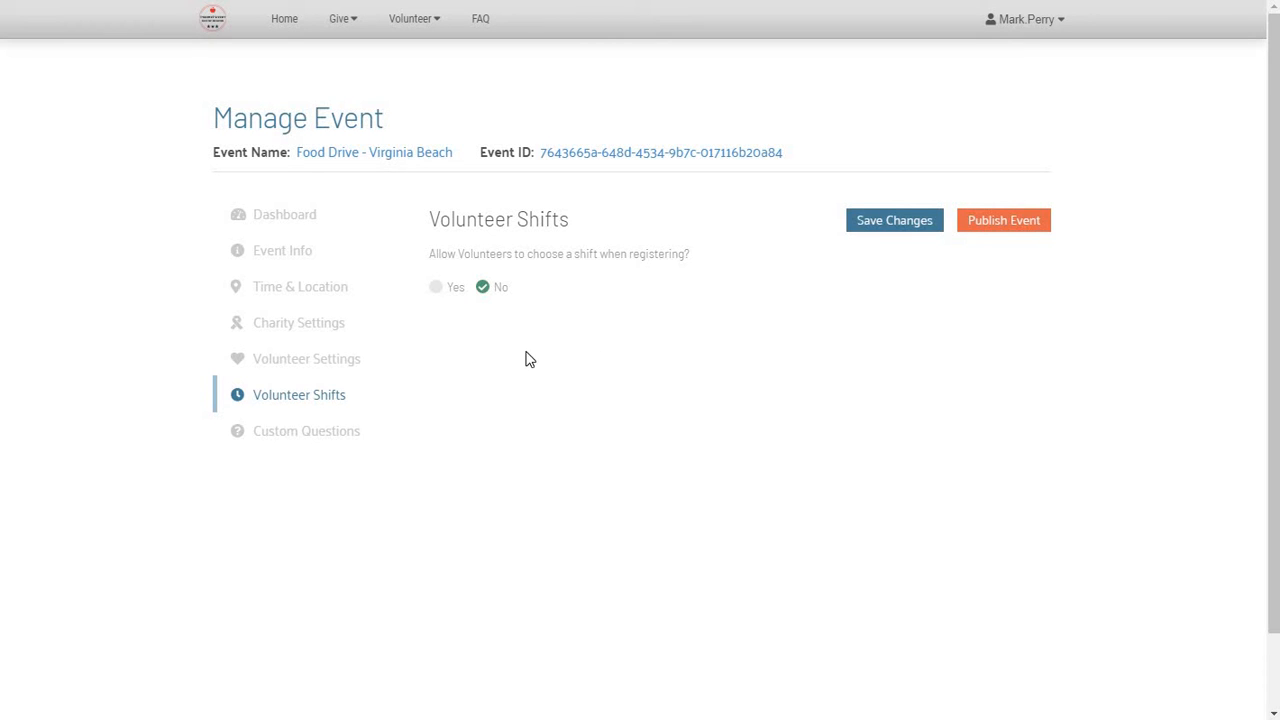
click(435, 290)
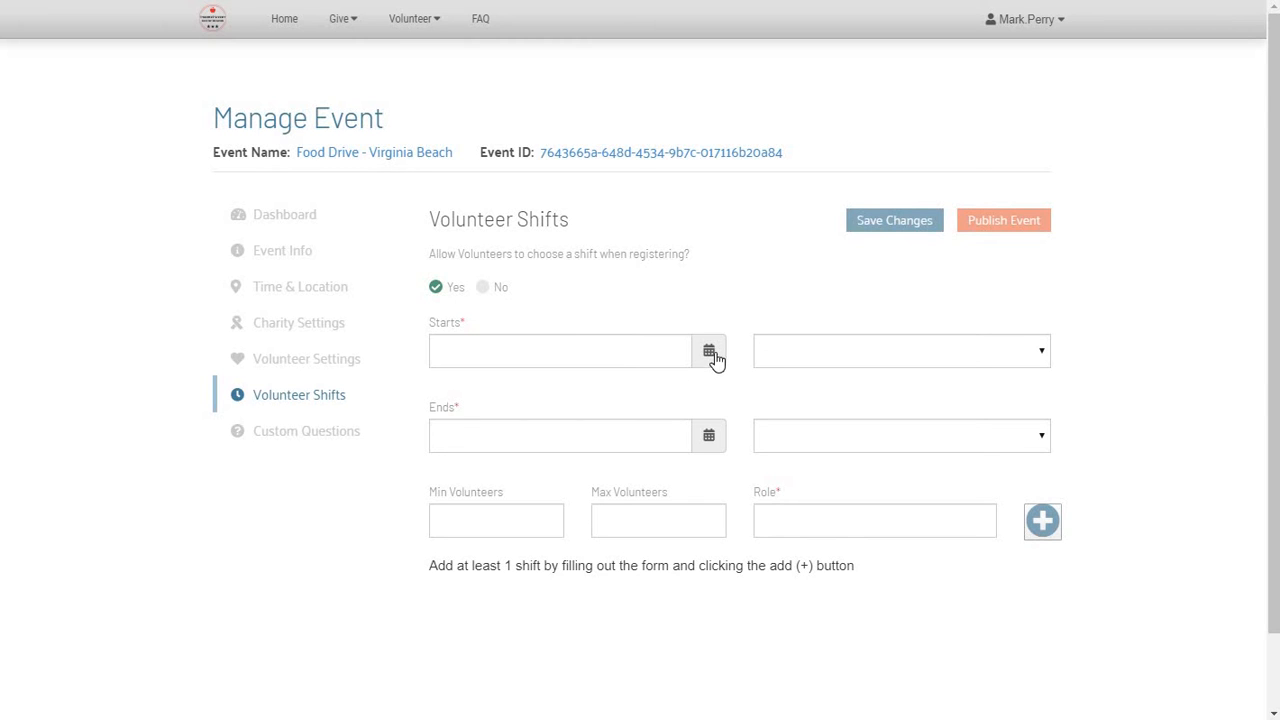
click(712, 358)
click(585, 349)
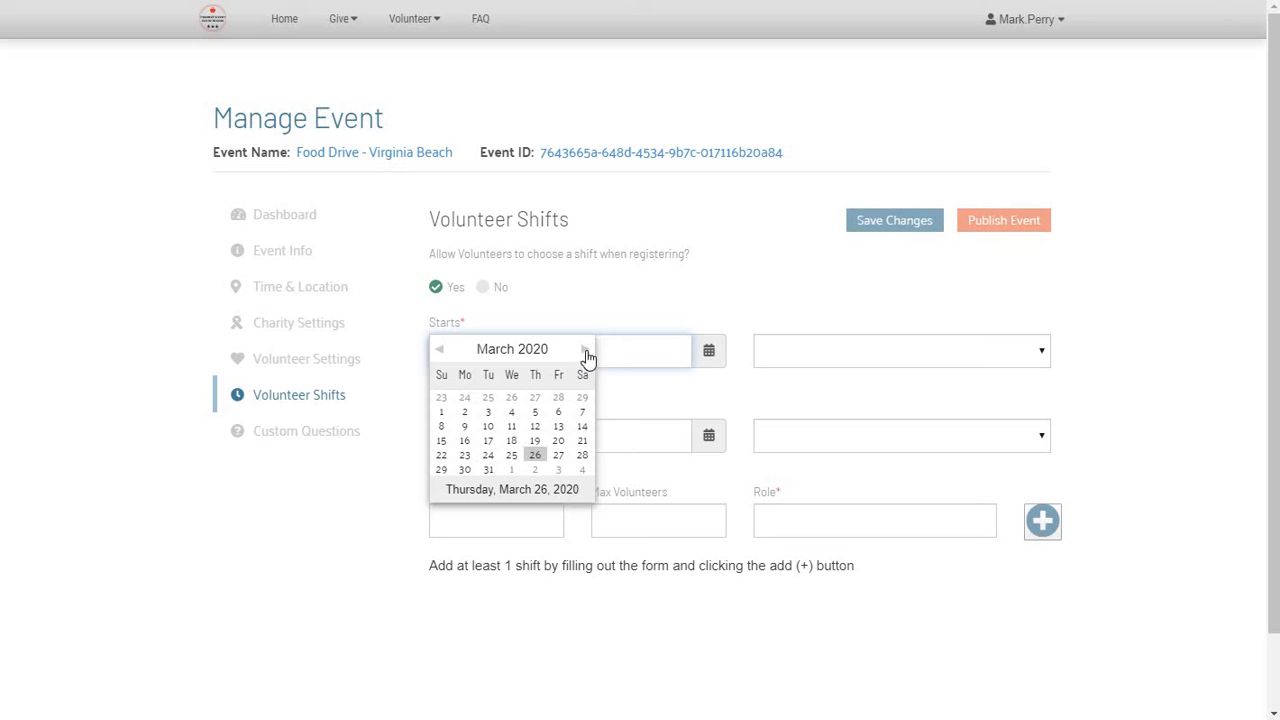
click(818, 378)
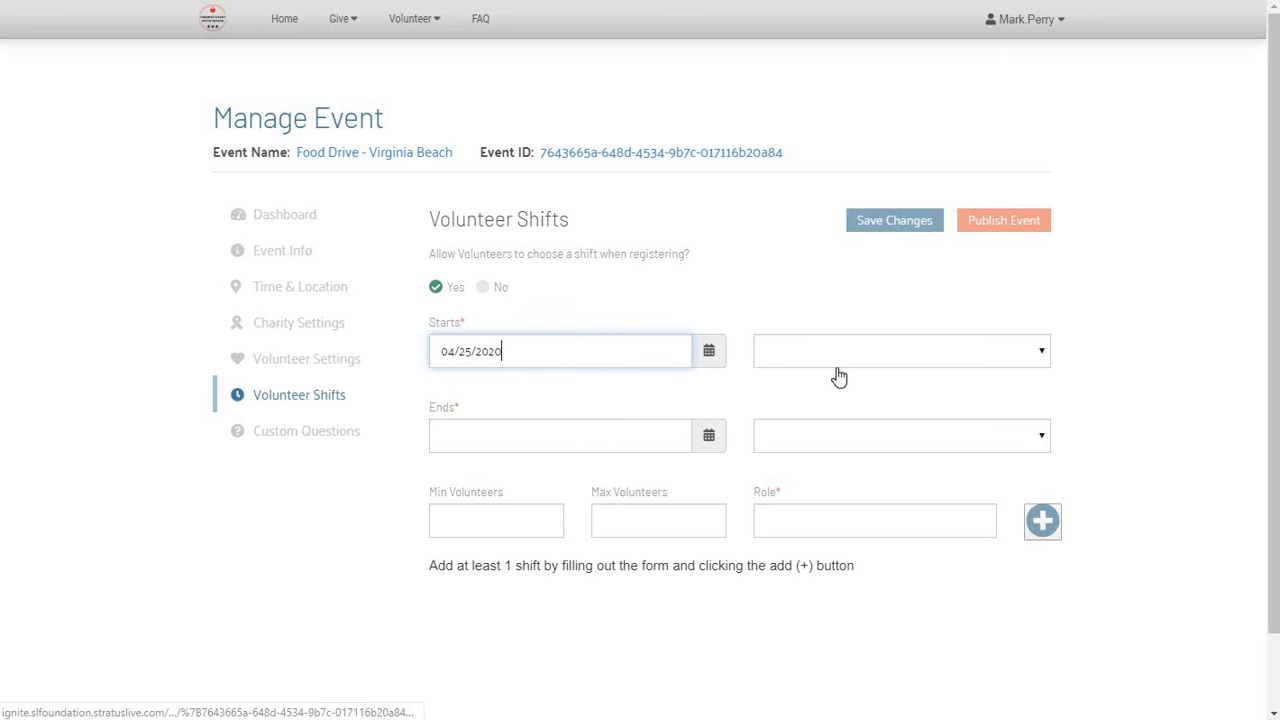
click(785, 359)
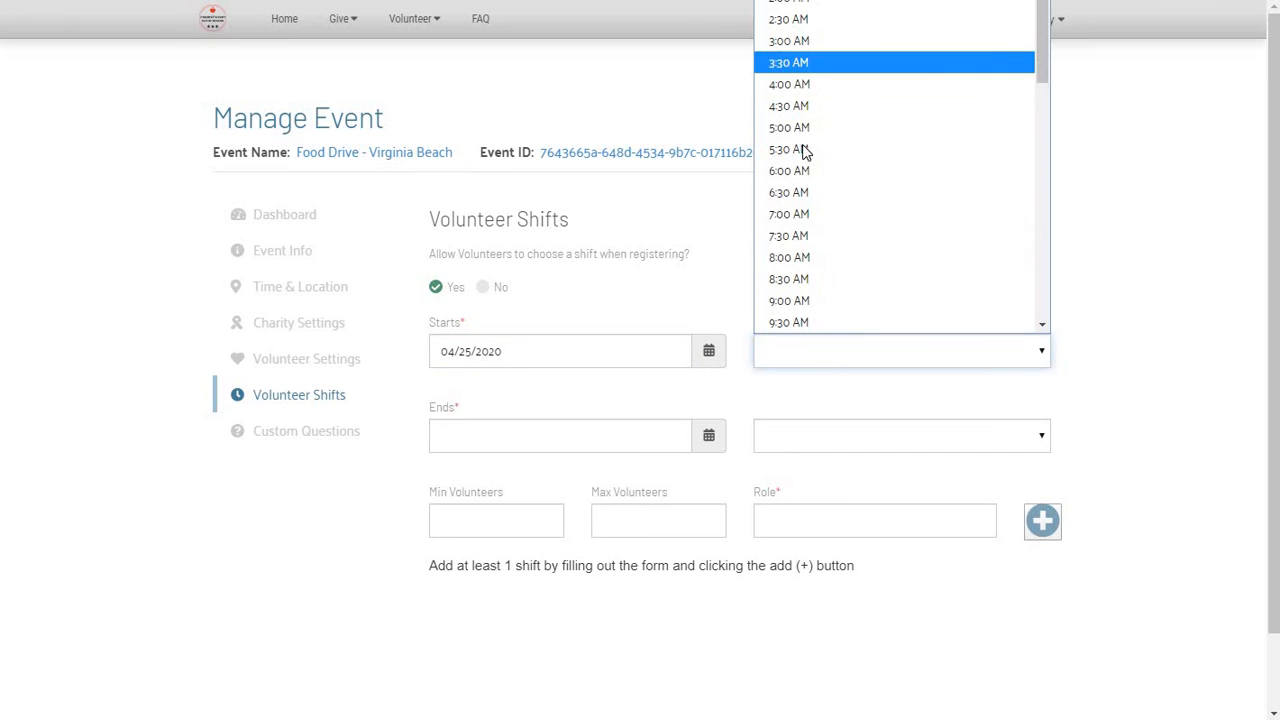
click(806, 258)
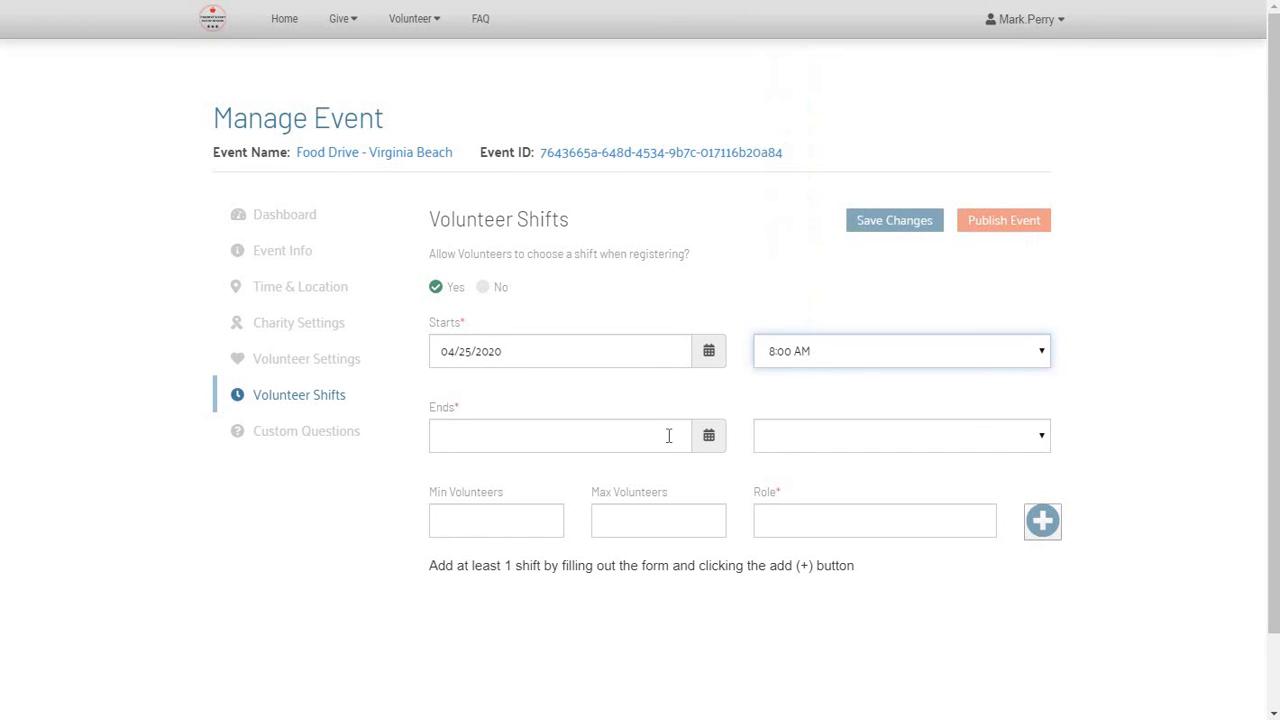
Step: Set the shift's end to 04/25/2020 at 12:00 PM
click(709, 437)
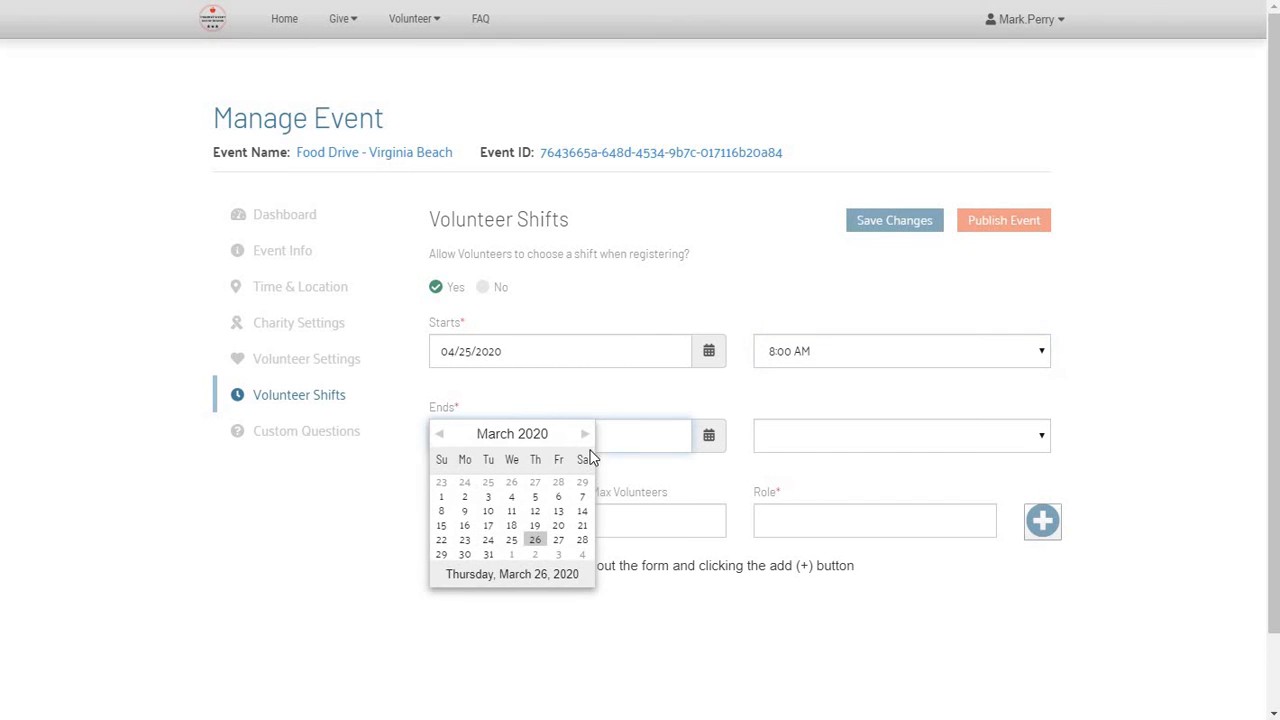
click(586, 437)
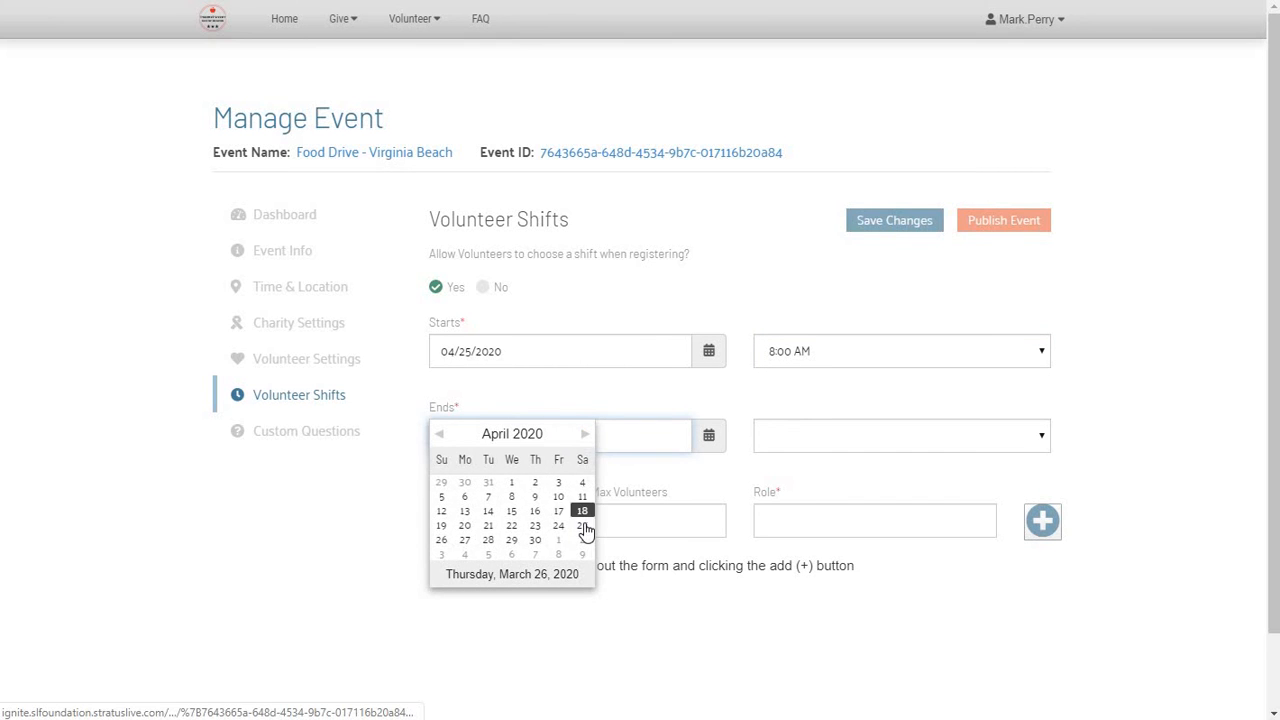
click(582, 525)
click(795, 449)
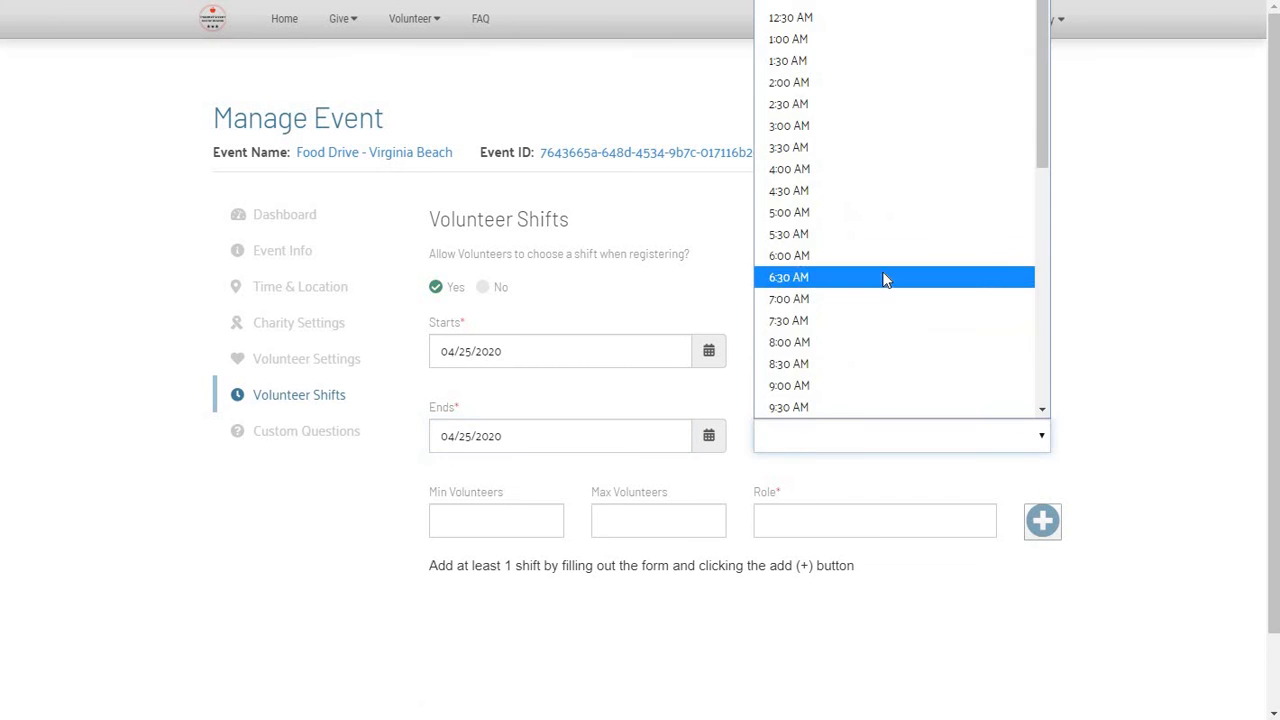
scroll(889, 275, down, 3)
click(847, 338)
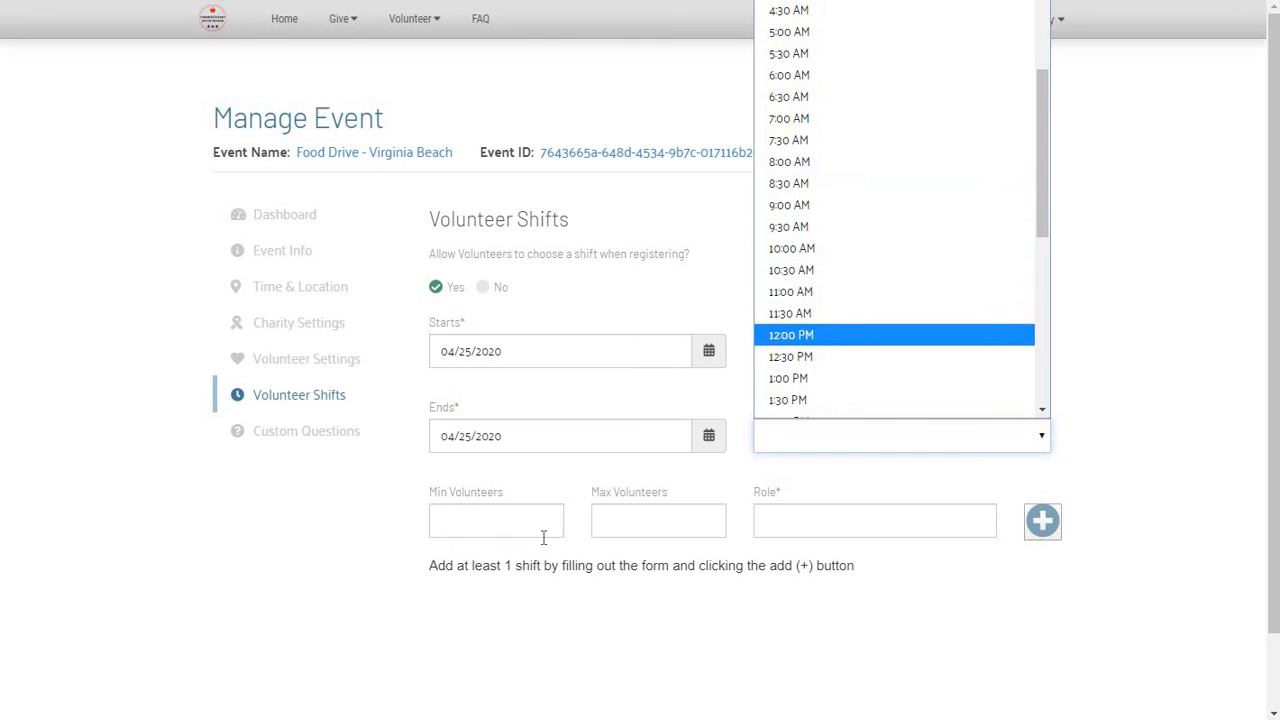
Step: Add the shift with a minimum of 5 and maximum of 10 volunteers in the Collections role, and save the volunteer shifts
click(487, 518)
text(5)
key(Tab)
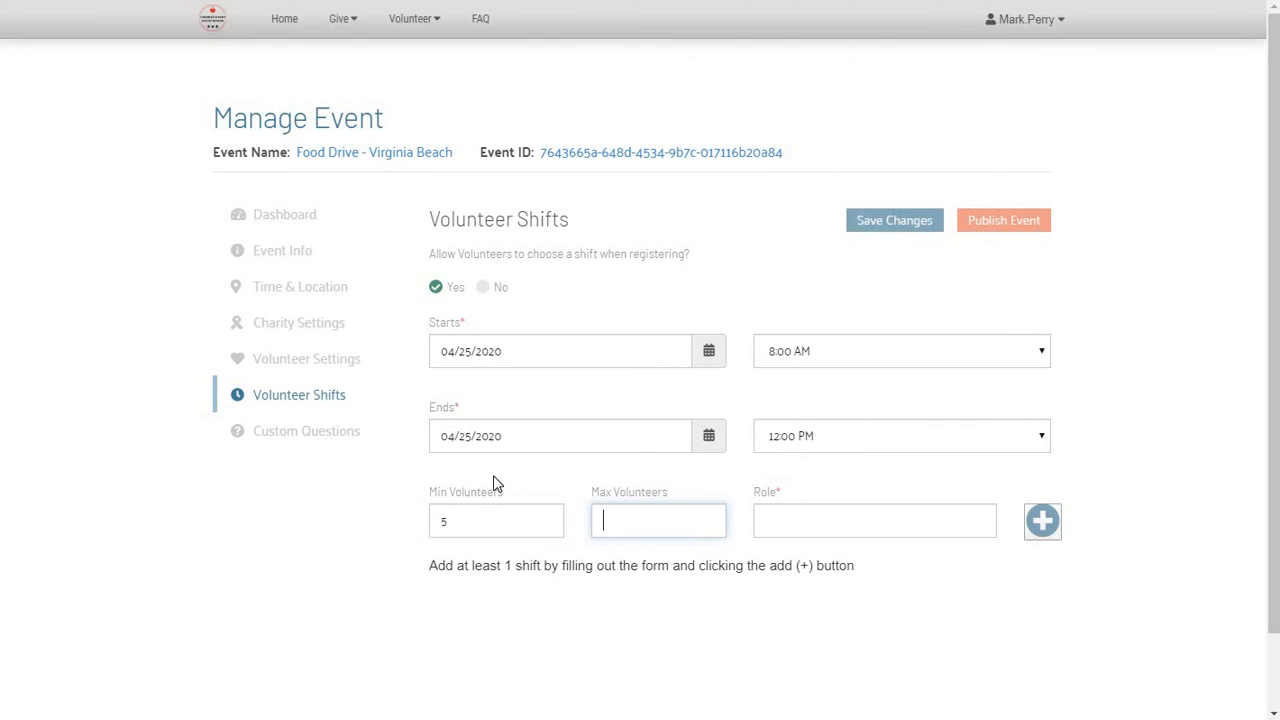
text(10)
key(Tab)
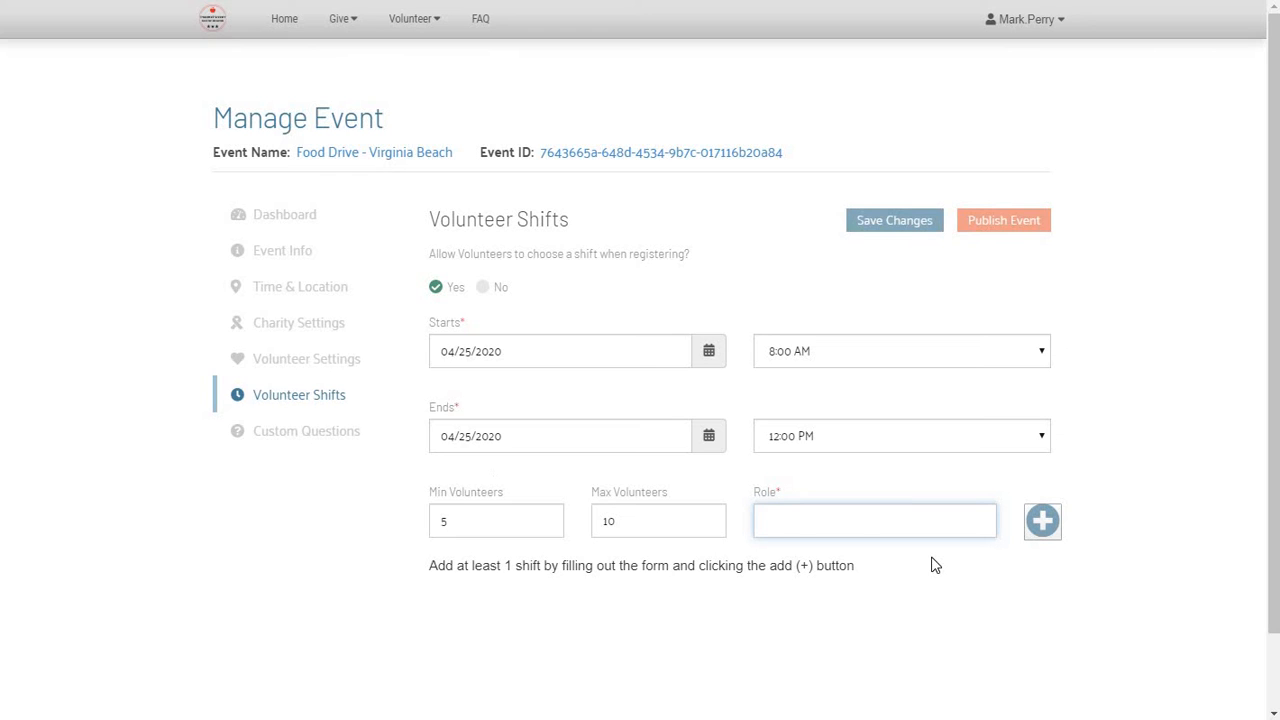
text(Collections)
click(1043, 521)
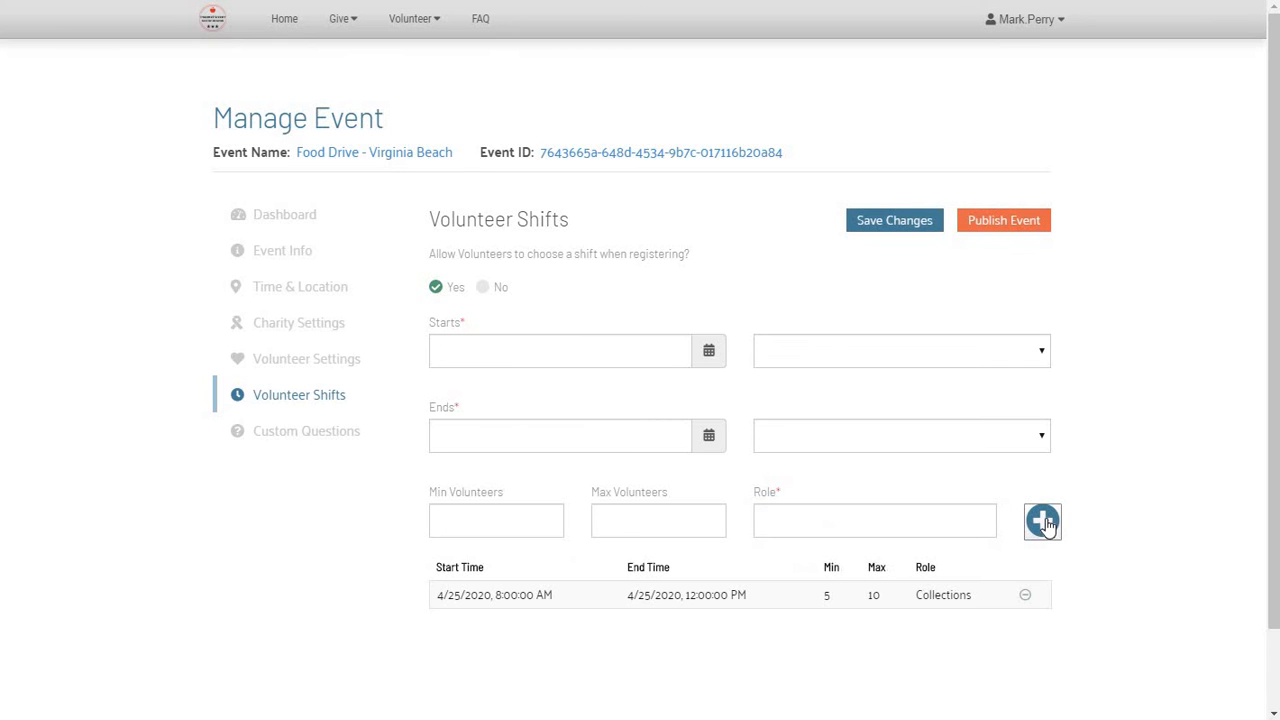
click(894, 224)
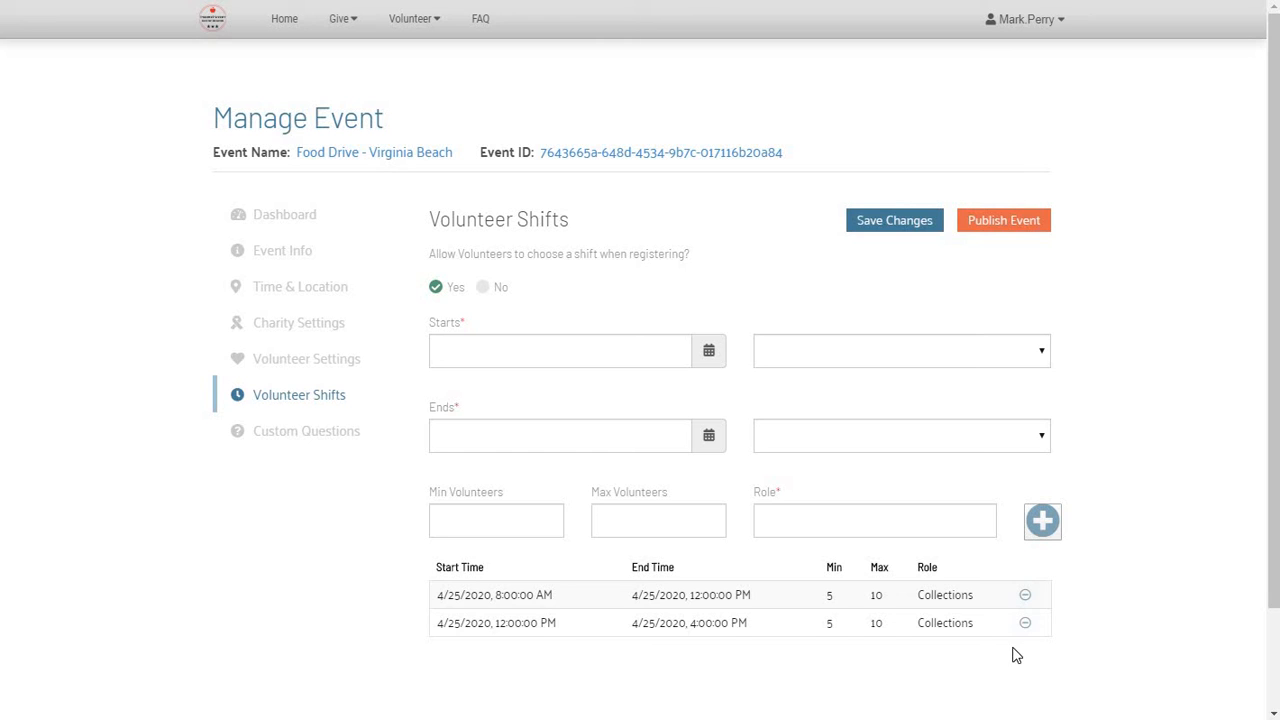
click(903, 227)
Step: Add a free-form custom question reading "What items will you be bringing as donations?"
click(333, 431)
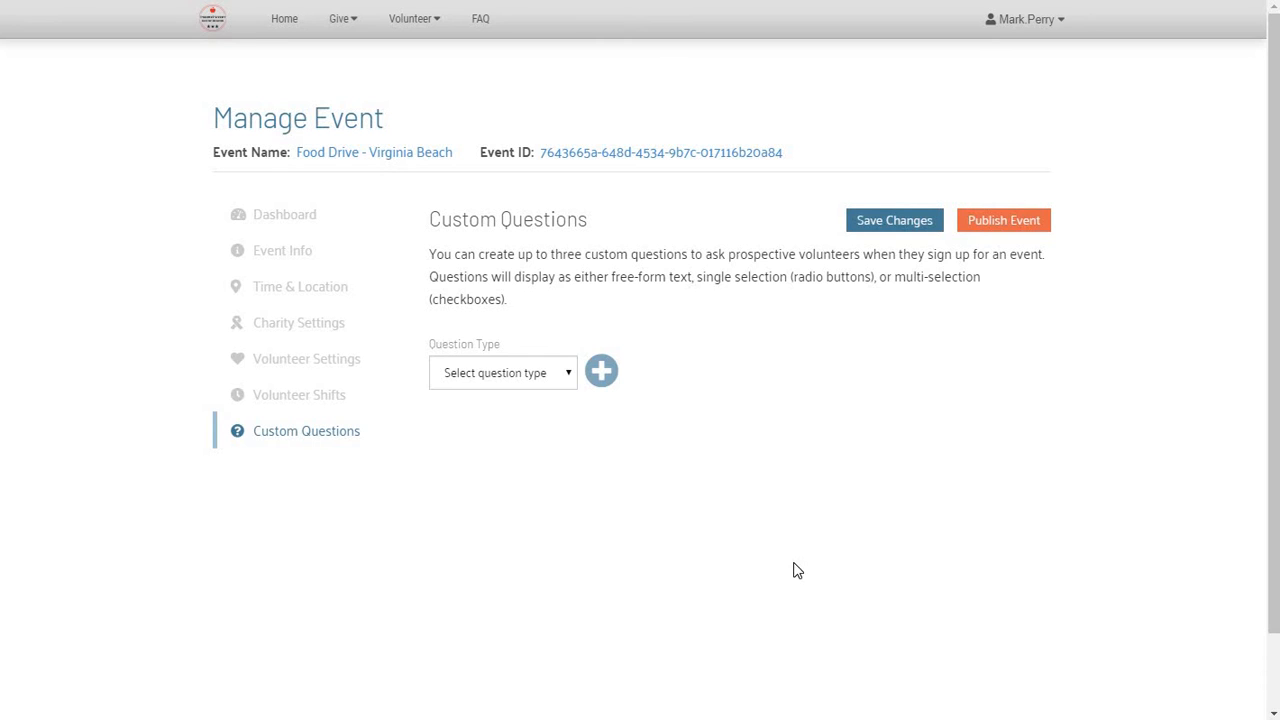
click(573, 384)
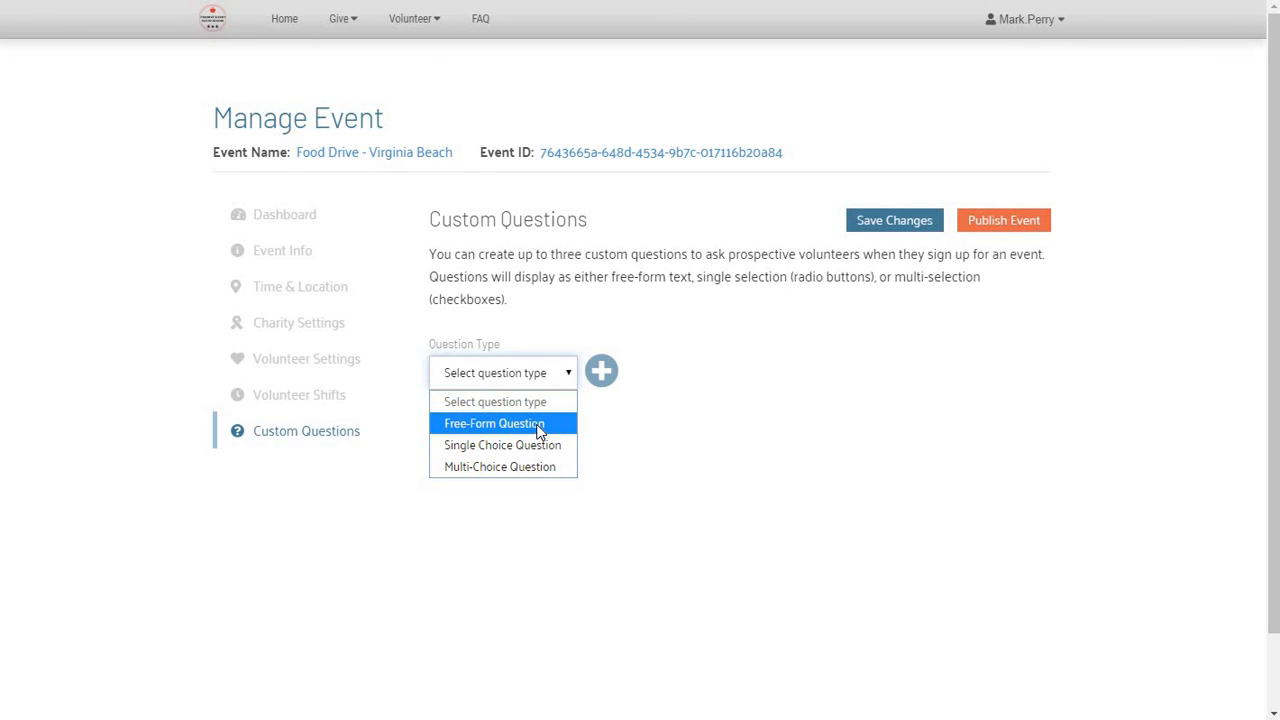
click(537, 424)
click(601, 371)
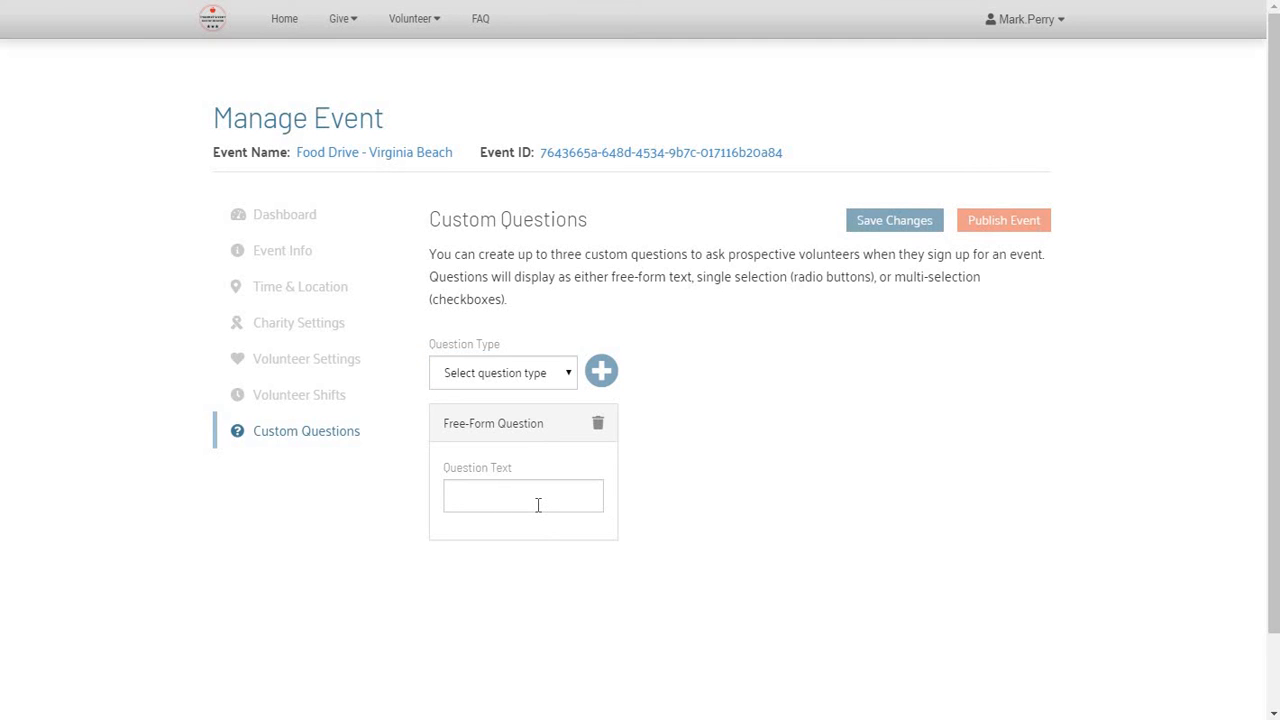
click(562, 496)
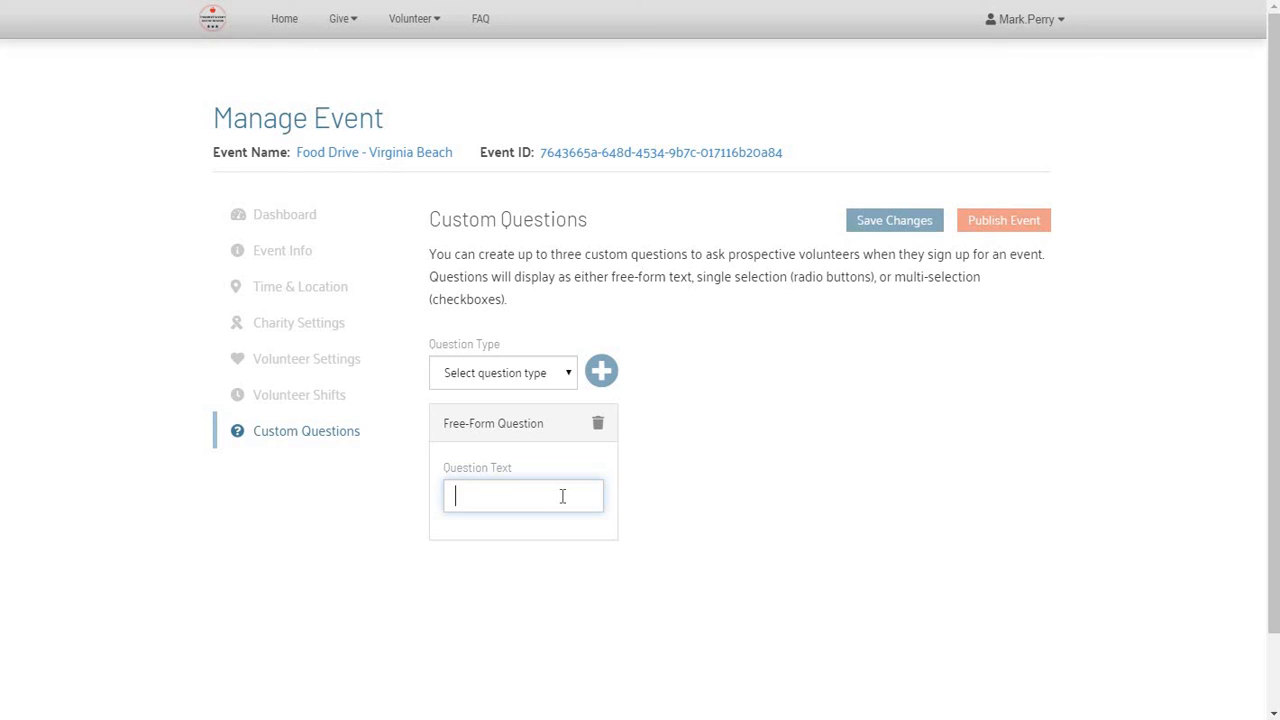
key(ctrl+v)
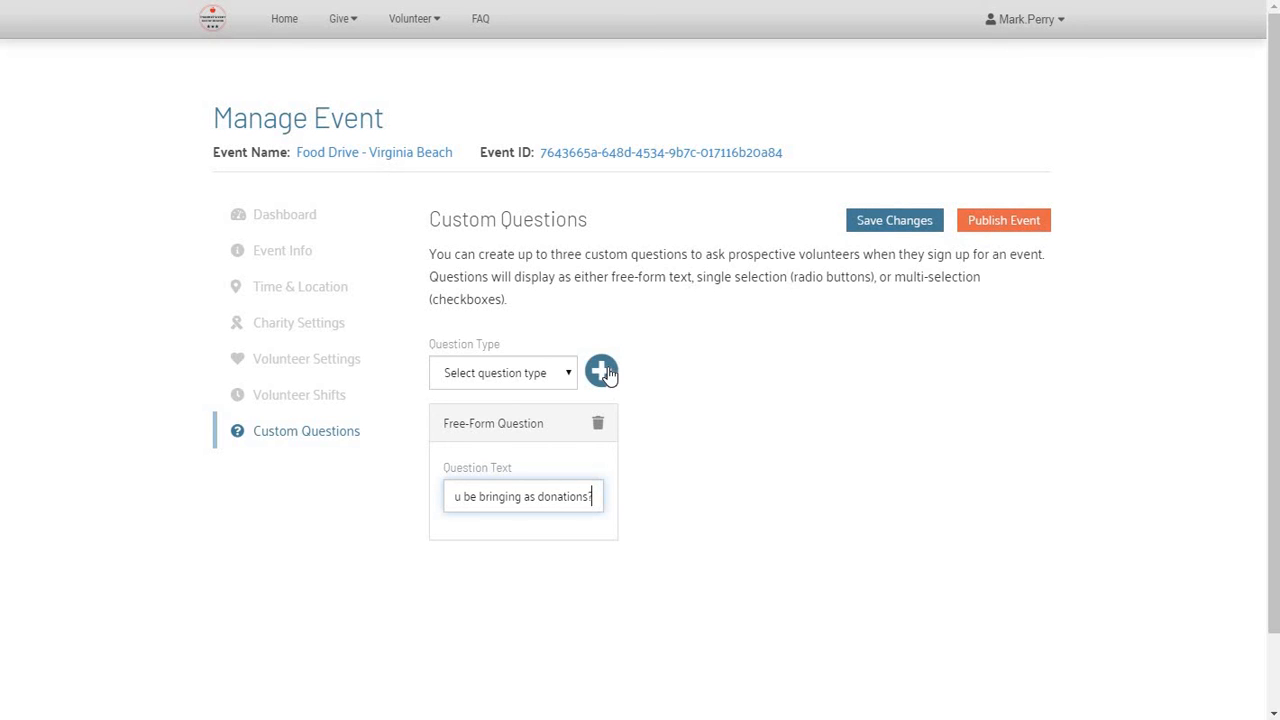
click(1148, 560)
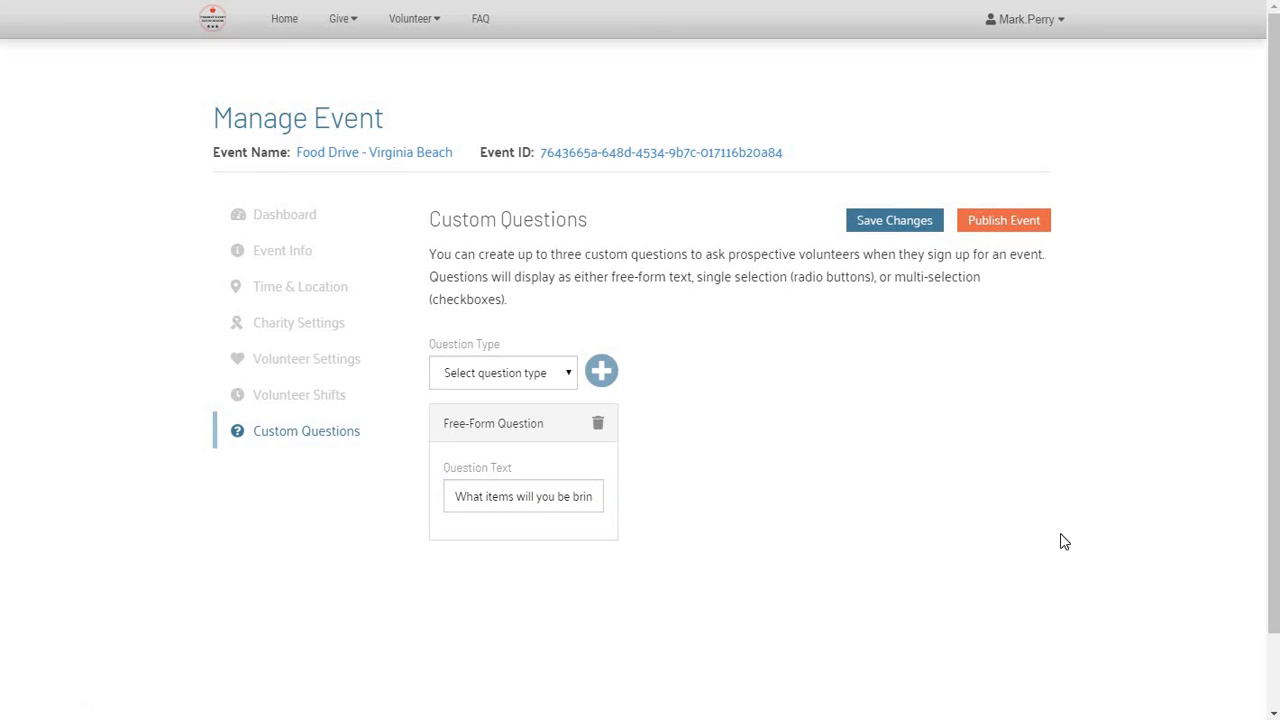
Step: Add a single choice custom question reading "Can you lift a 20 pound box?"
click(543, 373)
click(533, 445)
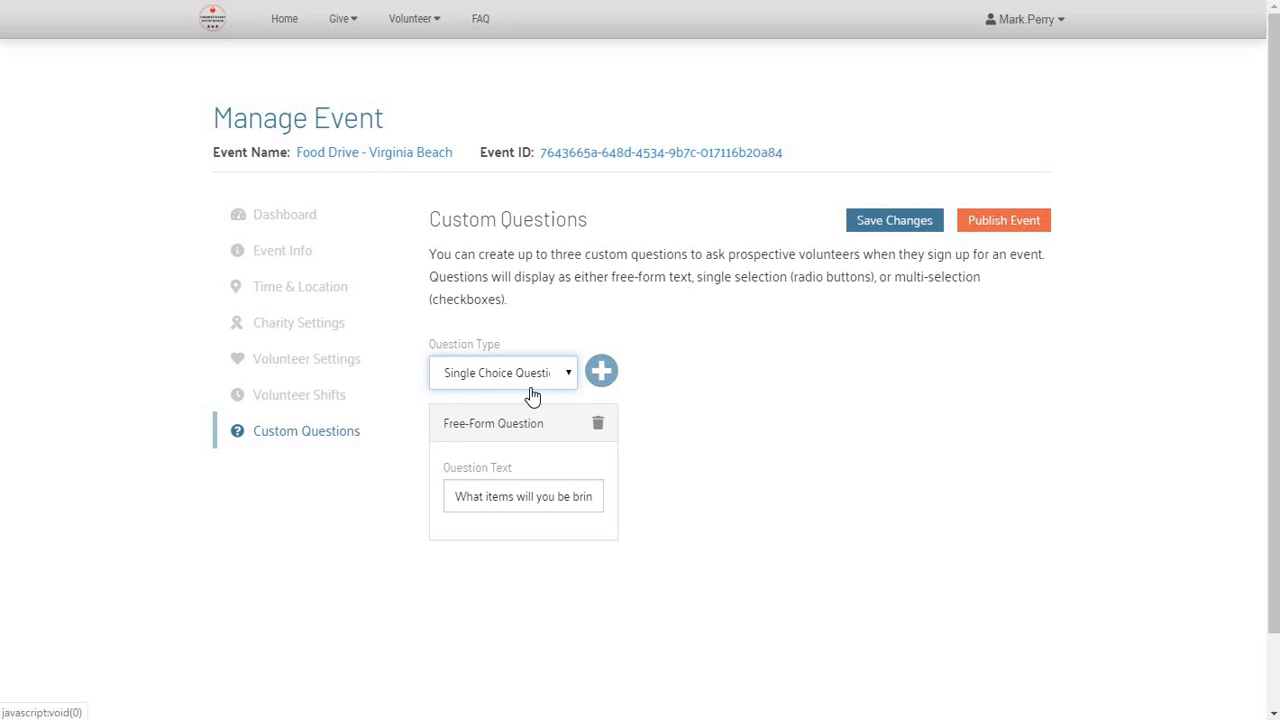
click(603, 372)
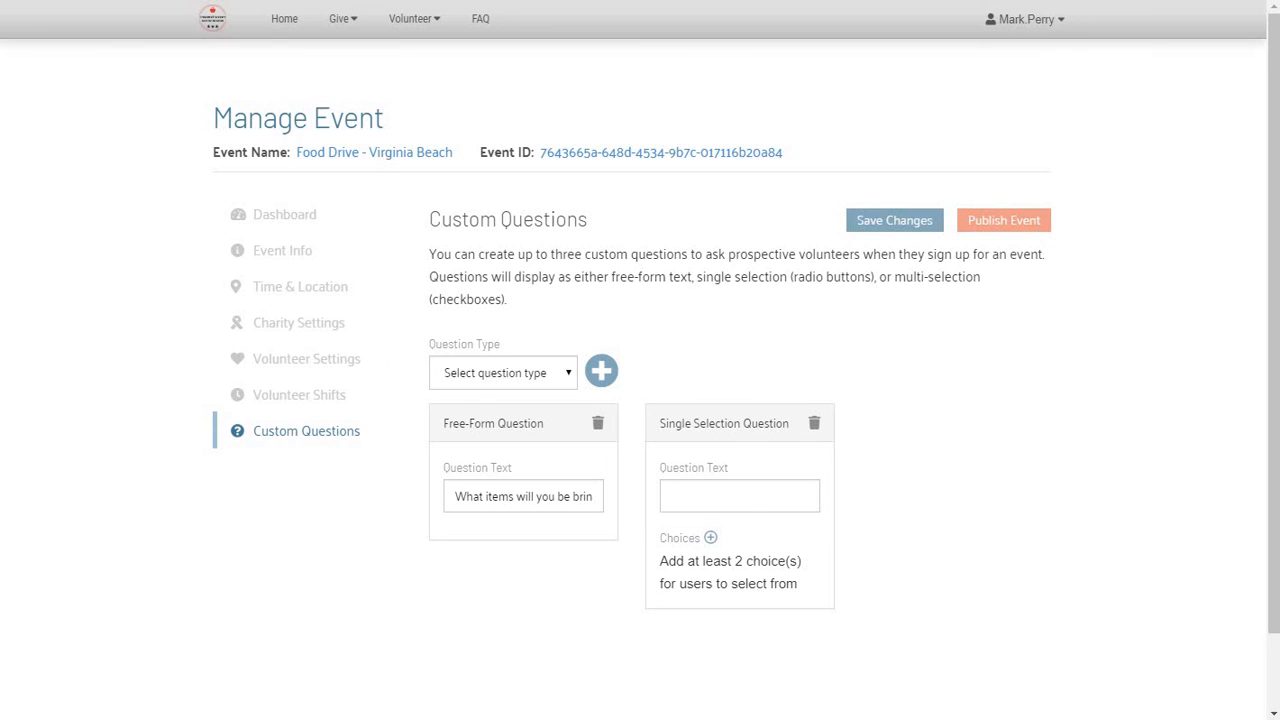
click(741, 494)
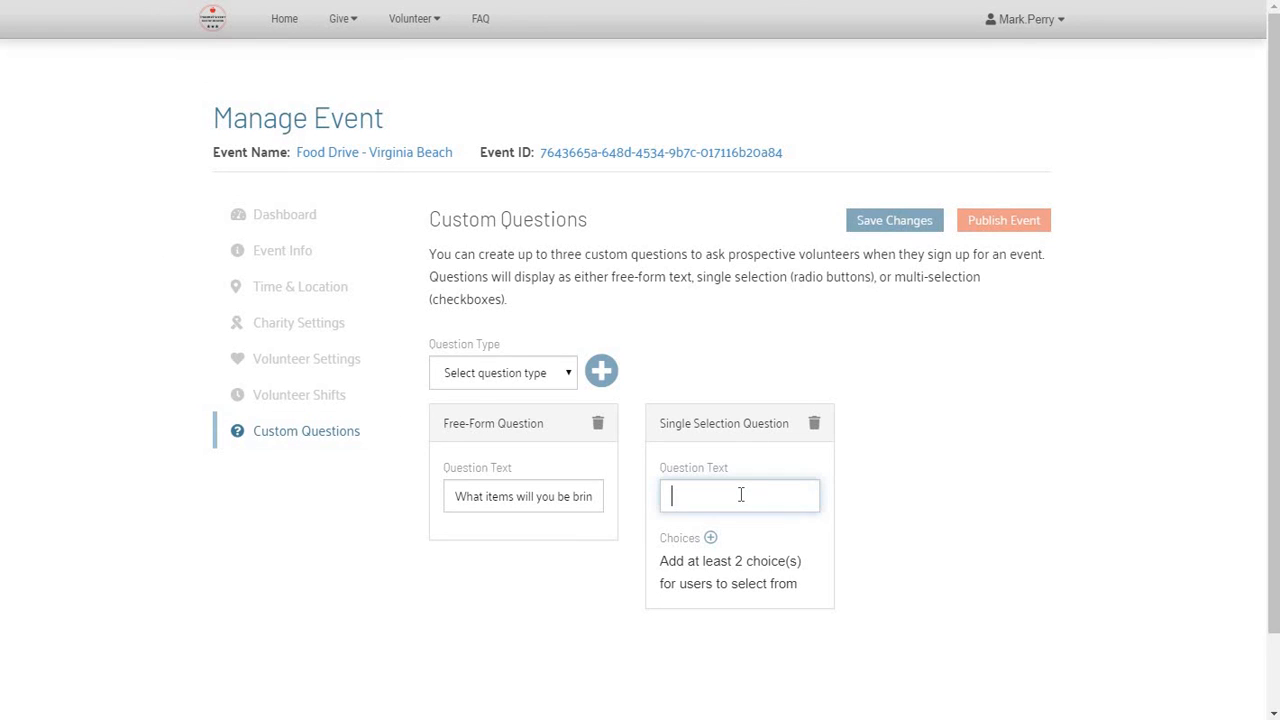
text(Can you lift a 20 pound box?)
Step: Give the single choice question the choices Yes and No, and save the custom questions
click(710, 538)
click(720, 562)
text(Yes)
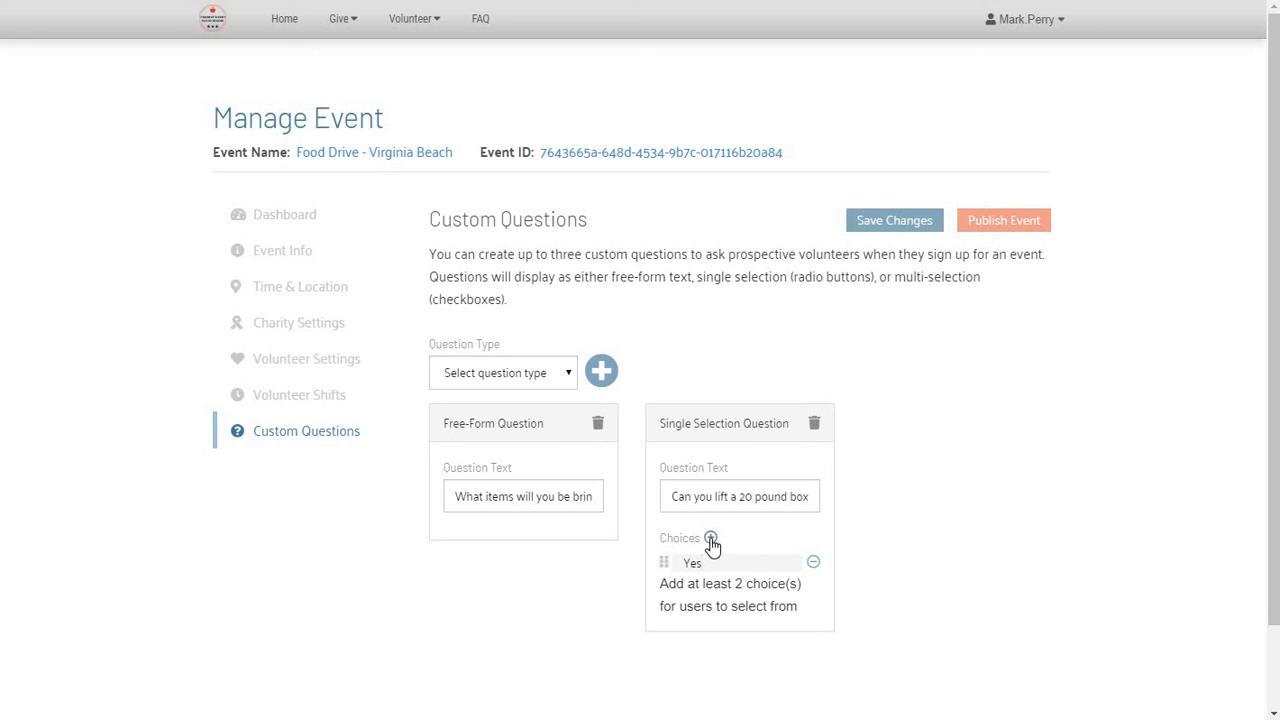
click(710, 538)
click(668, 585)
text(No)
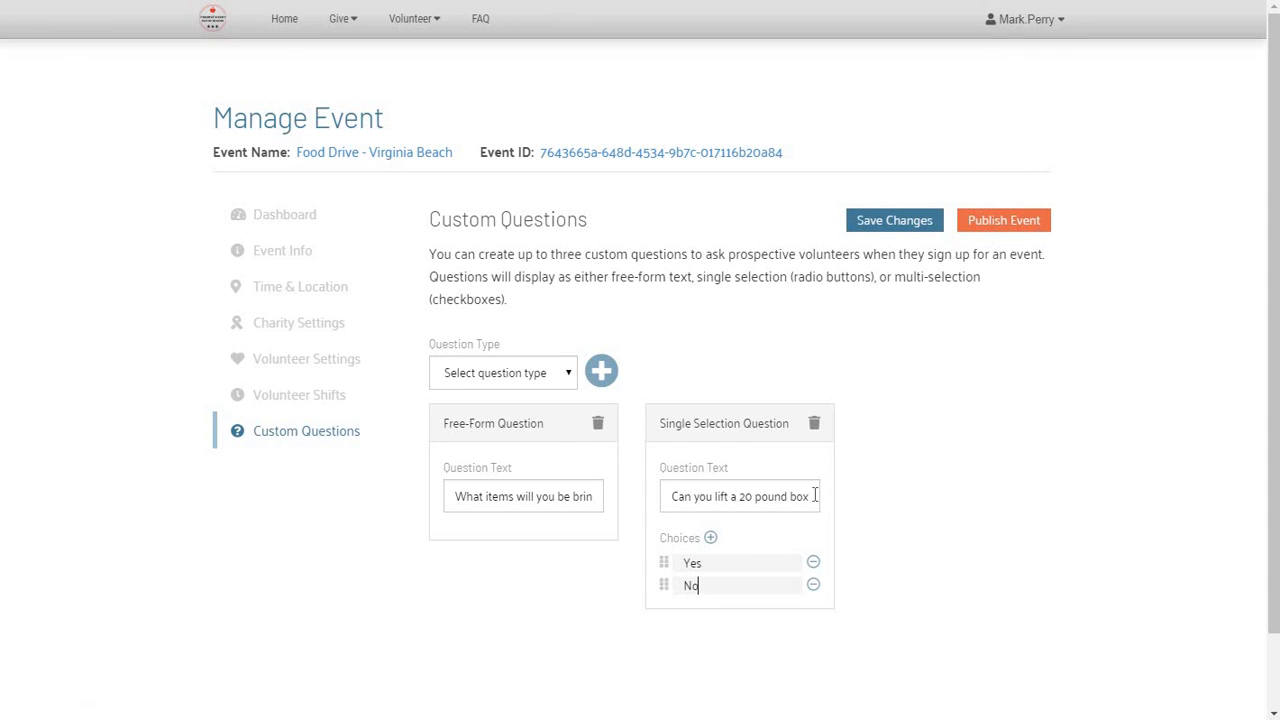
click(900, 228)
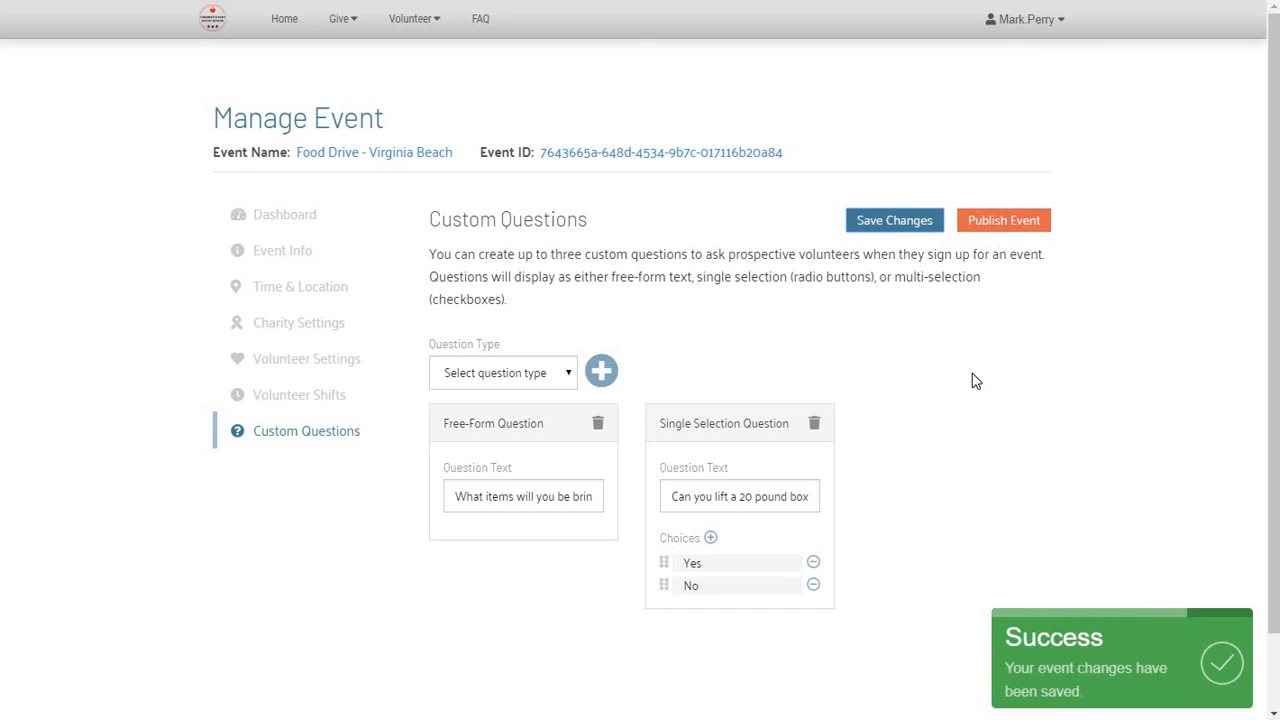
Step: Add a multi-choice custom question asking whether volunteers can be available for the following food drives
click(540, 385)
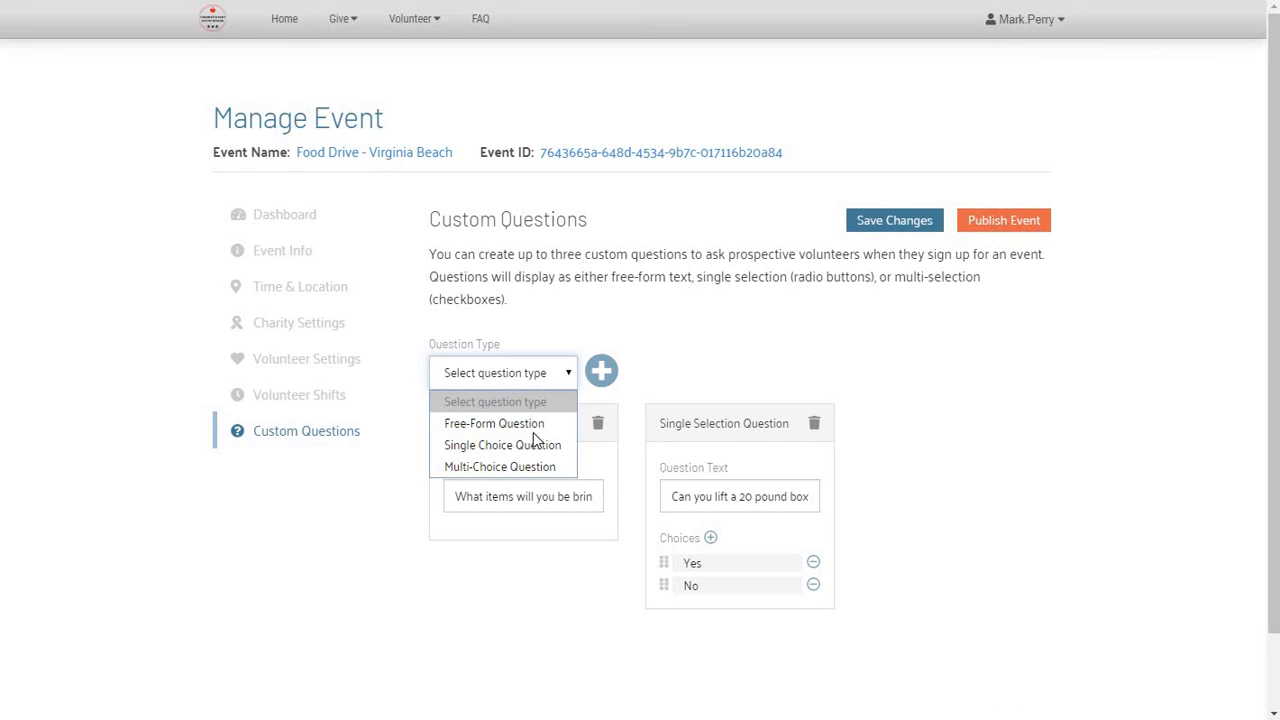
click(536, 467)
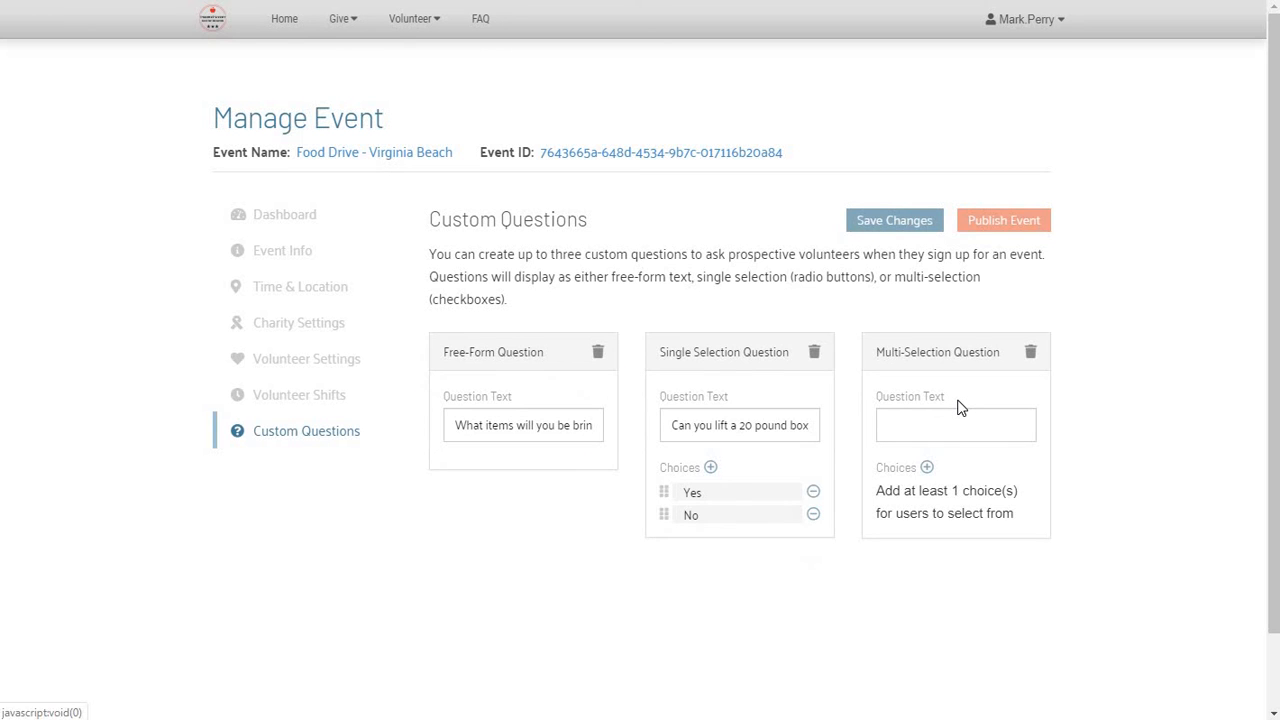
click(932, 418)
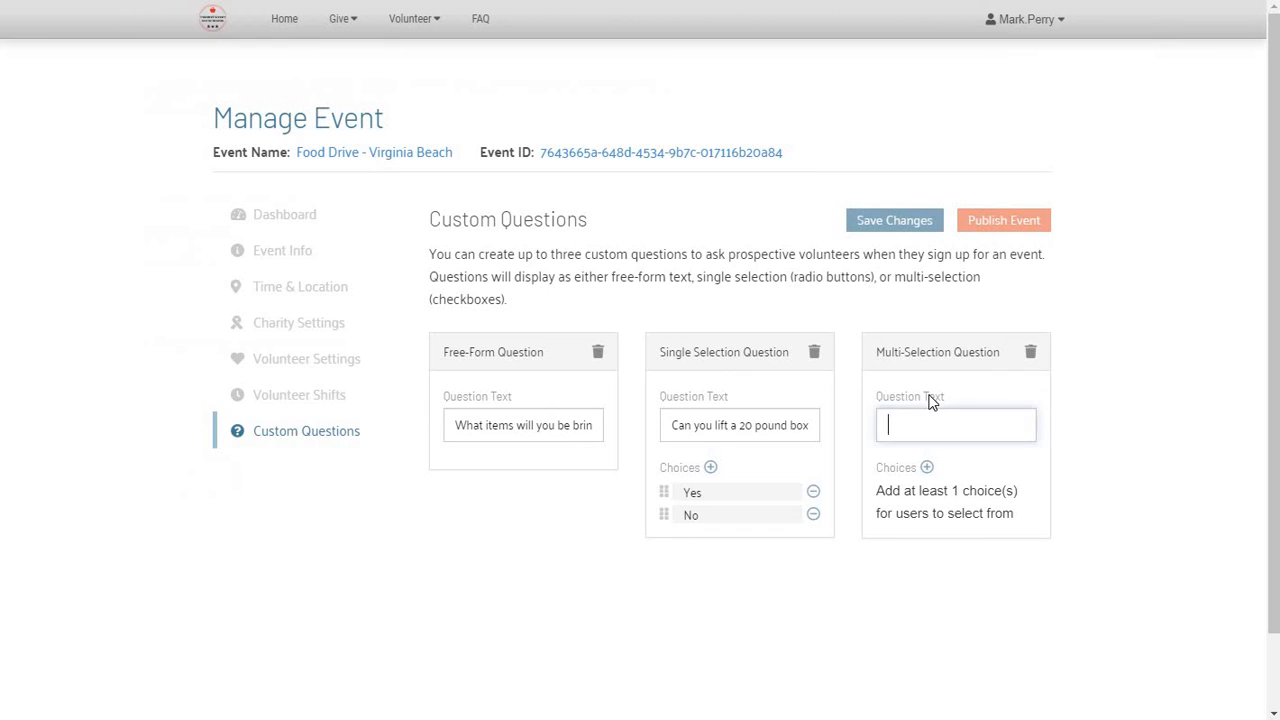
key(ctrl+v)
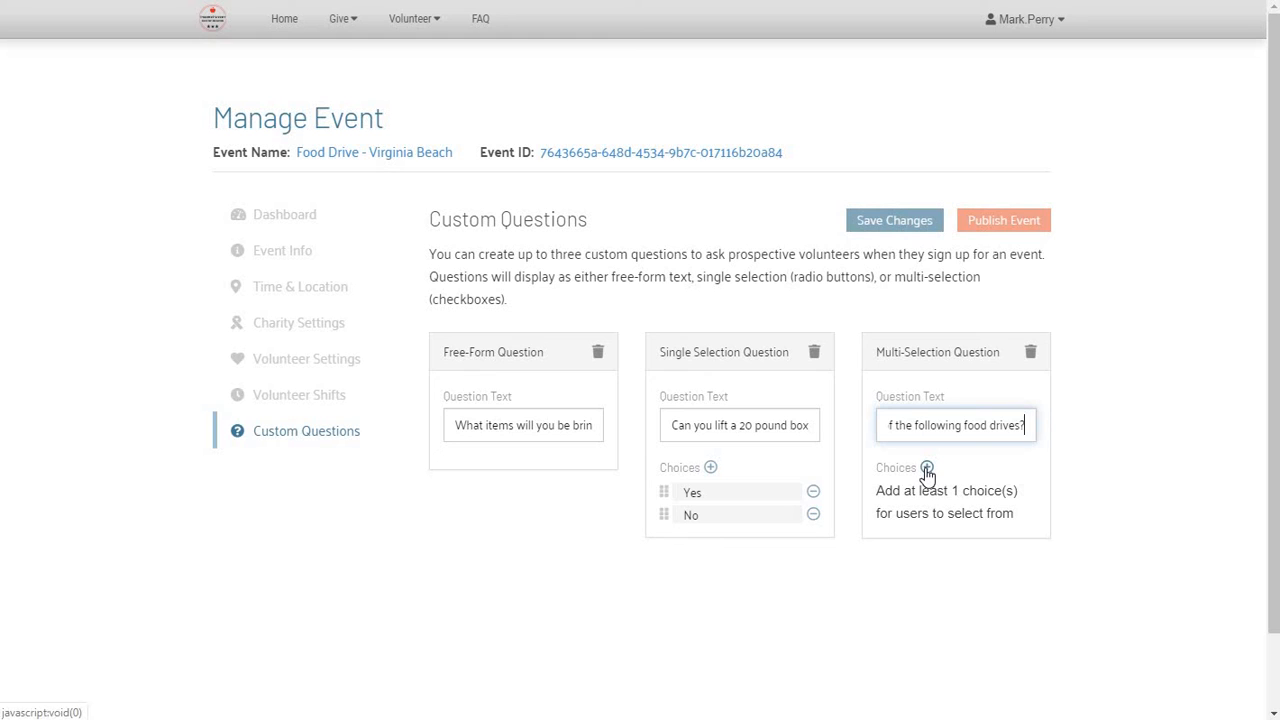
Step: Read through the full wording of the multi-choice question's text
key(Home)
key(ctrl+Right)
key(ctrl+Right)
key(ctrl+Right)
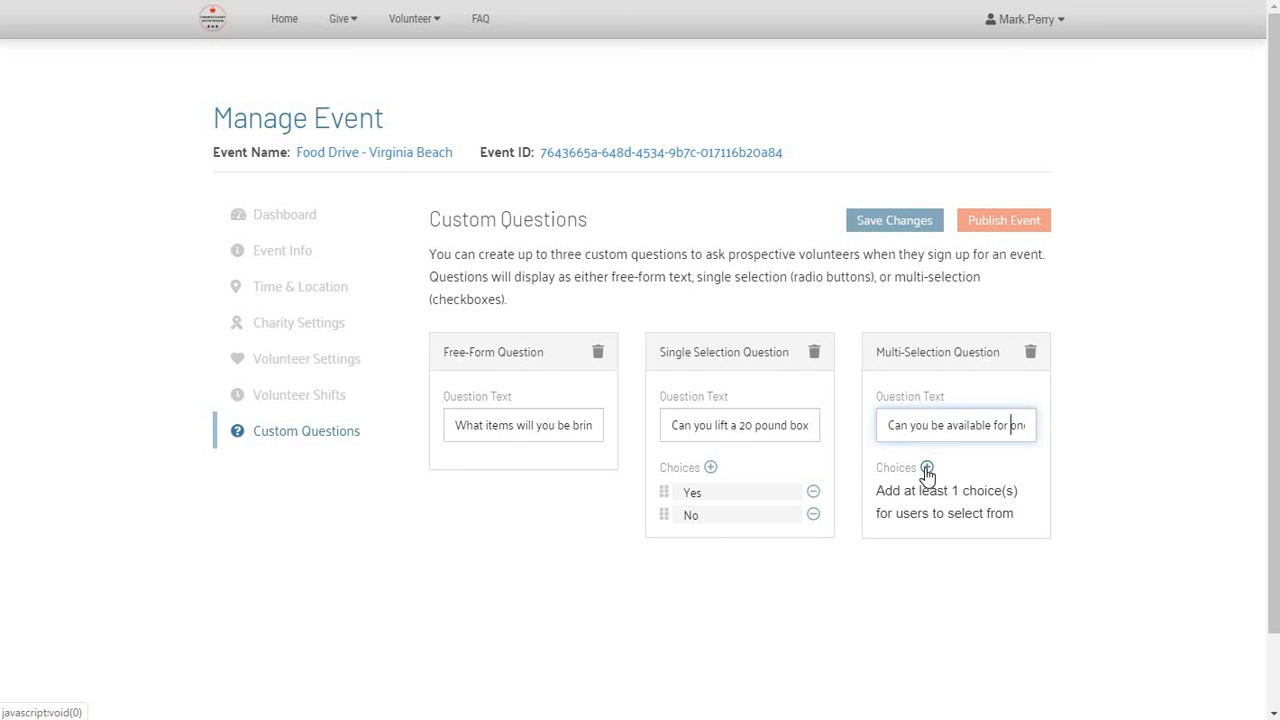
key(ctrl+Right)
key(ctrl+Right)
key(ctrl+Right)
key(ctrl+Right)
key(ctrl+Right)
key(ctrl+Right)
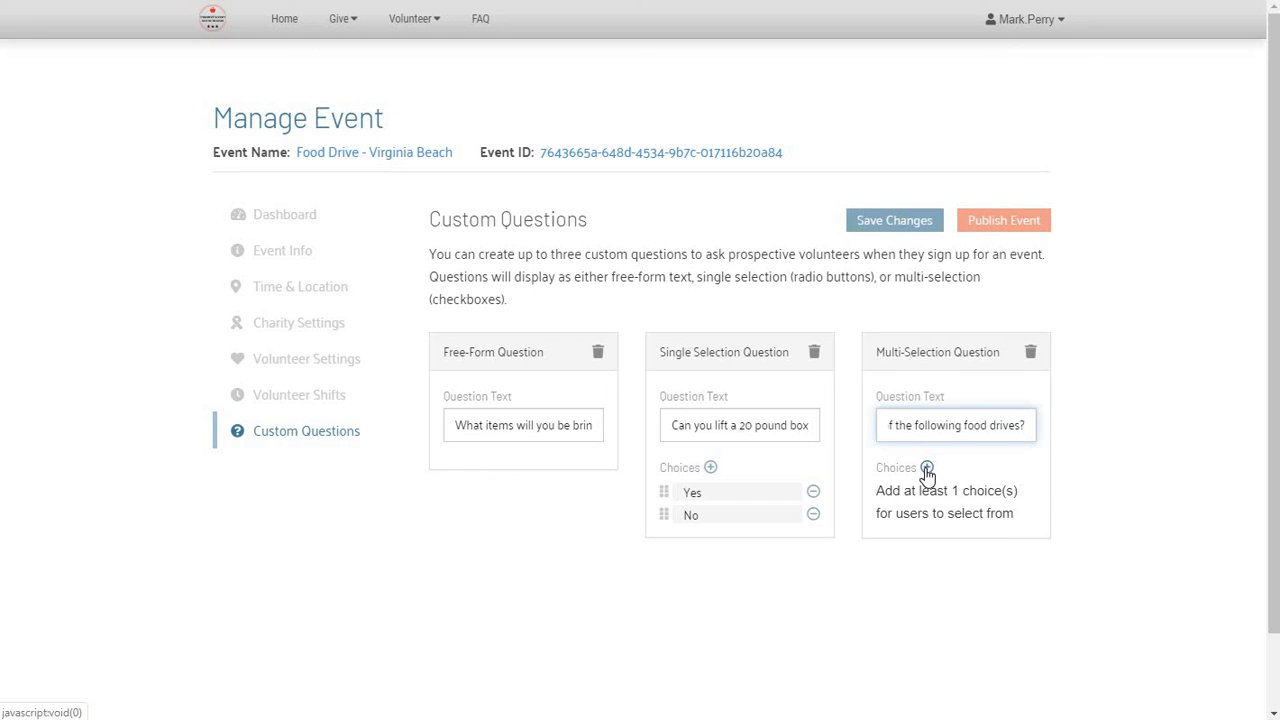
Step: Give the multi-choice question the choices May 23, 2020, June 20, 2020 and July 25, 2020, and save the changes
click(927, 468)
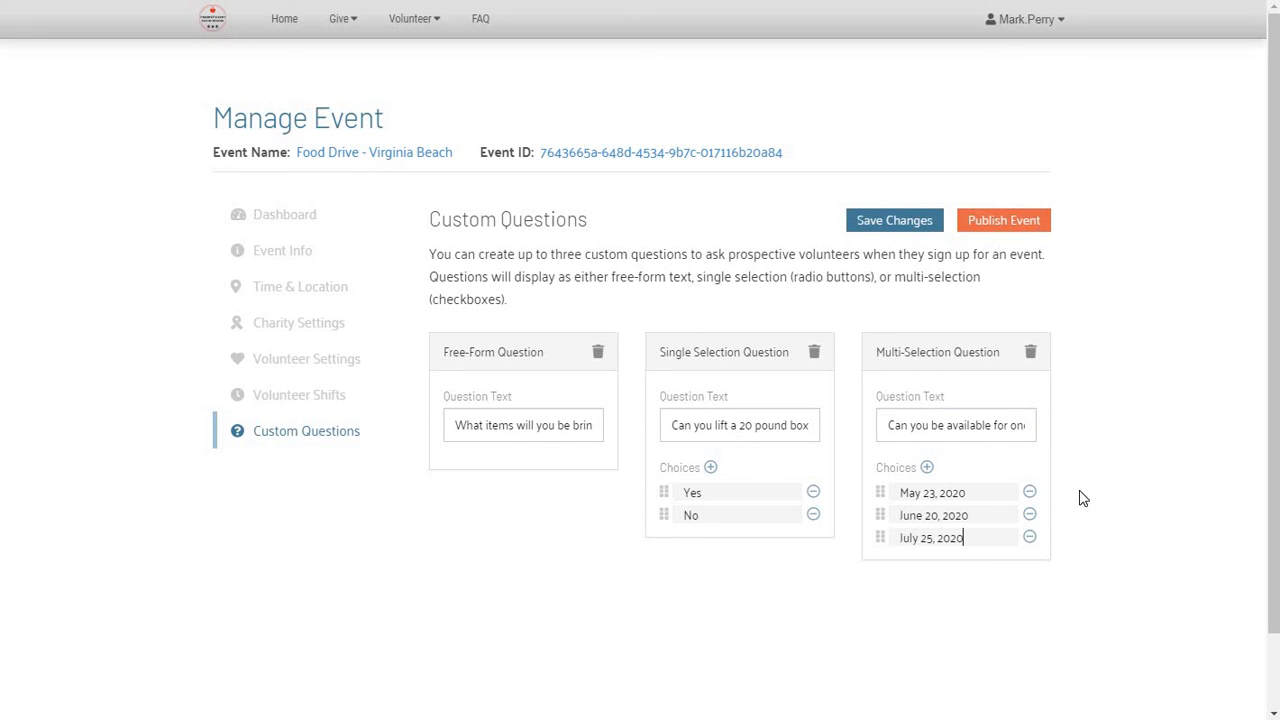
click(883, 229)
Step: Review the event's volunteer shifts, volunteer settings, and time and location details
click(319, 402)
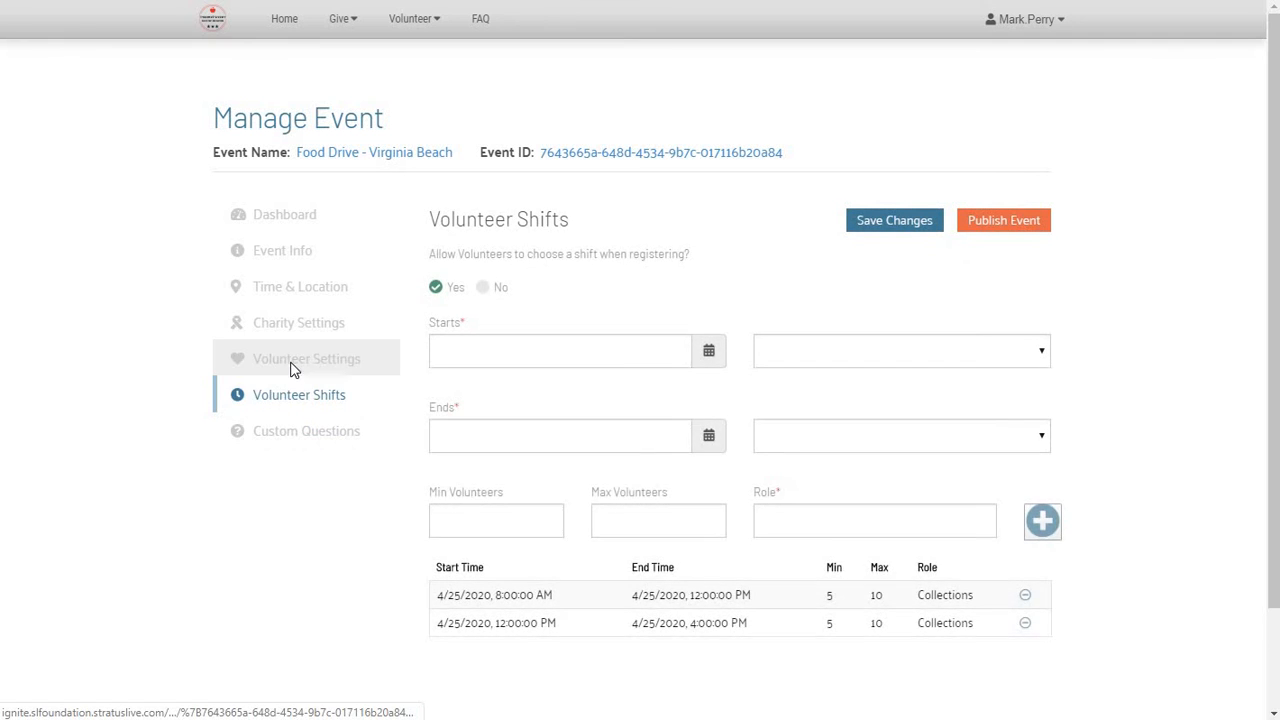
click(295, 361)
click(290, 288)
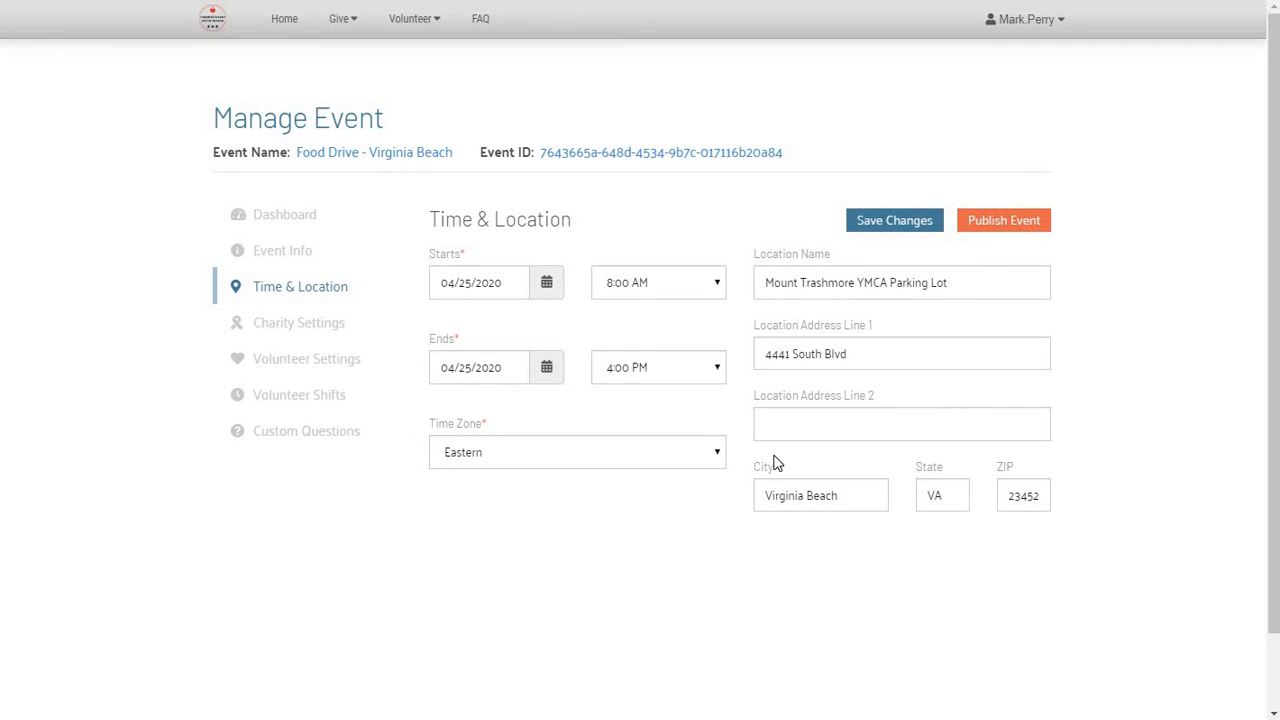